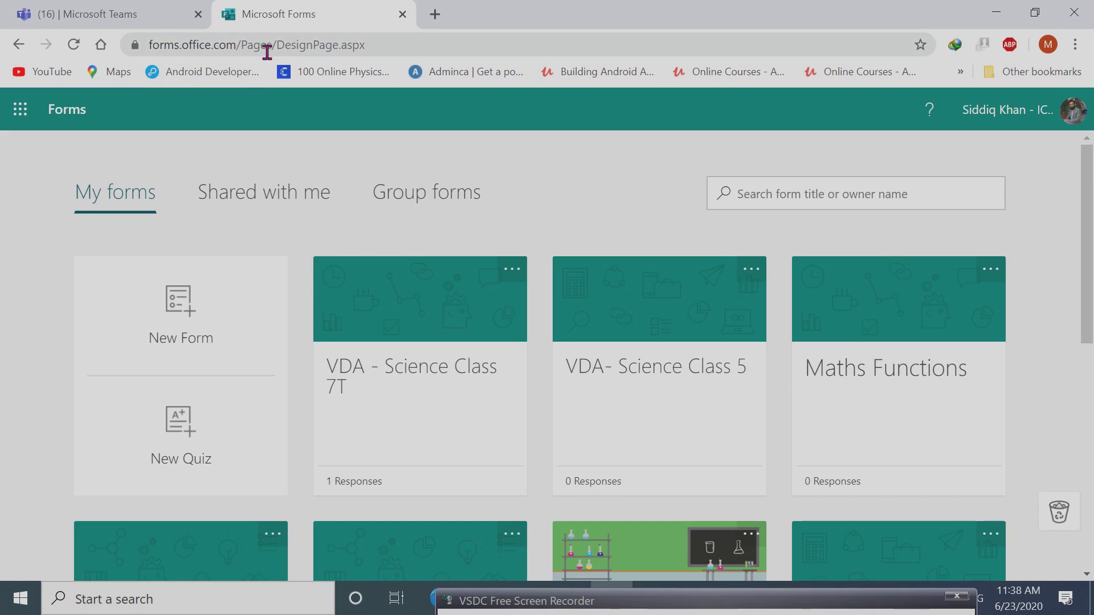
# Switch to Microsoft Teams and open the assignments of the class N014- Class 5-T
pyautogui.click(147, 18)
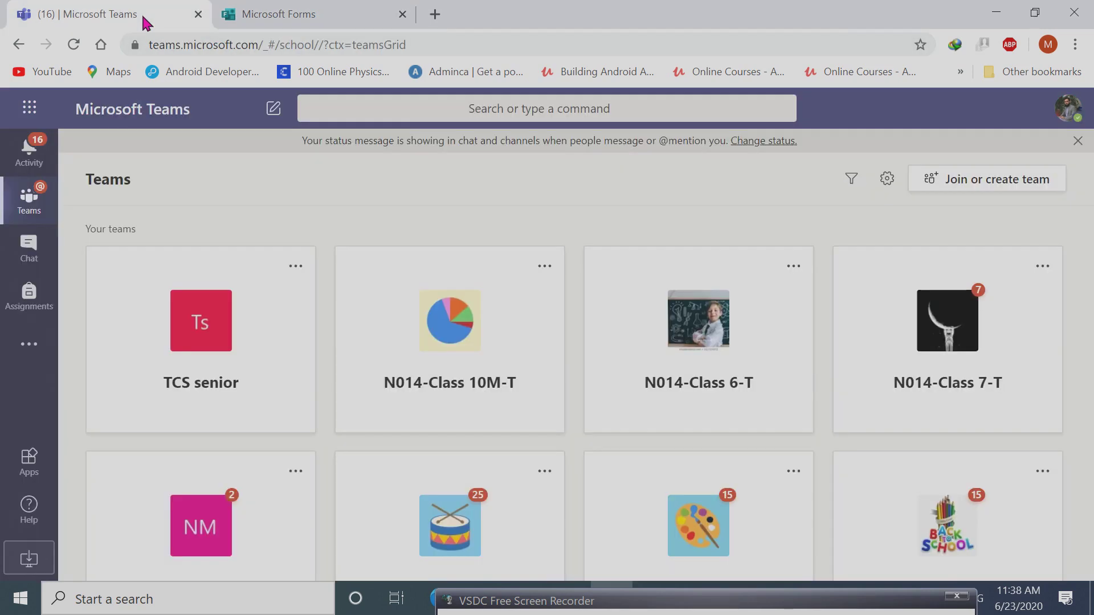
pyautogui.click(35, 312)
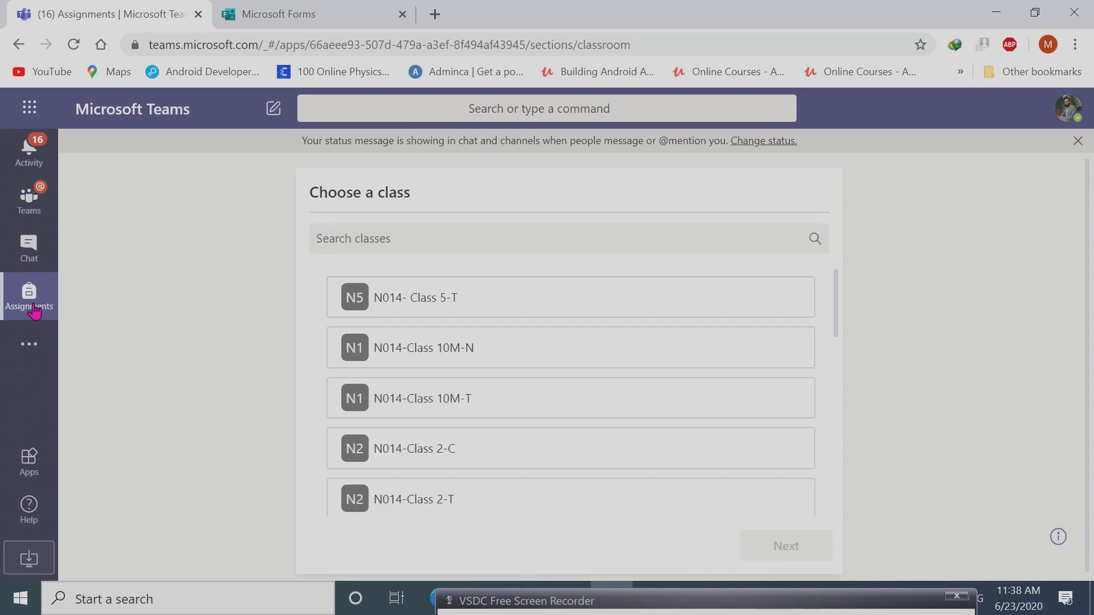
pyautogui.click(642, 316)
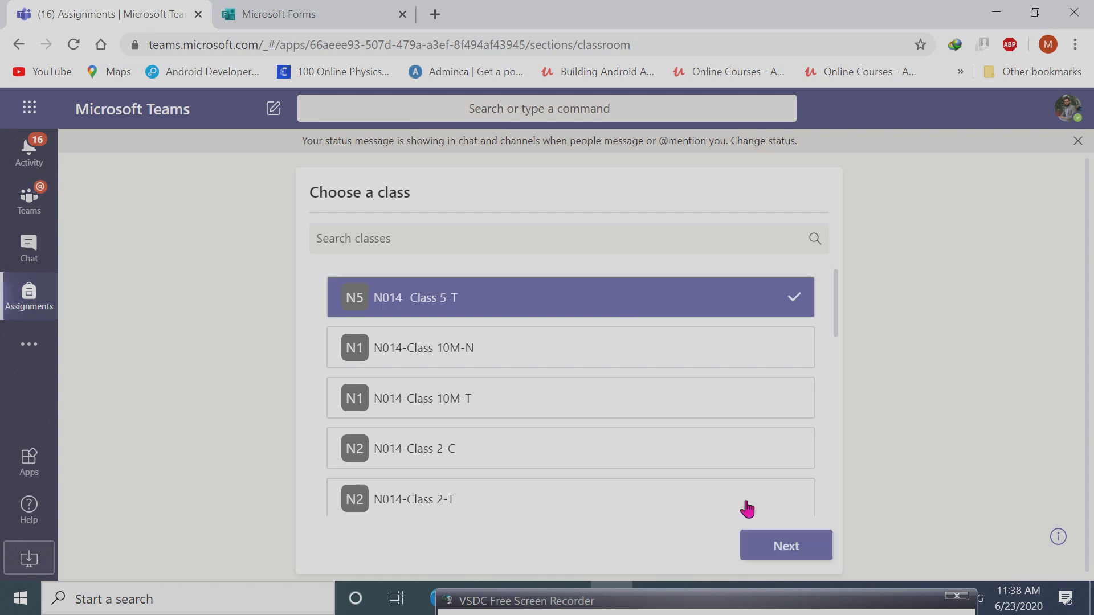
pyautogui.click(761, 544)
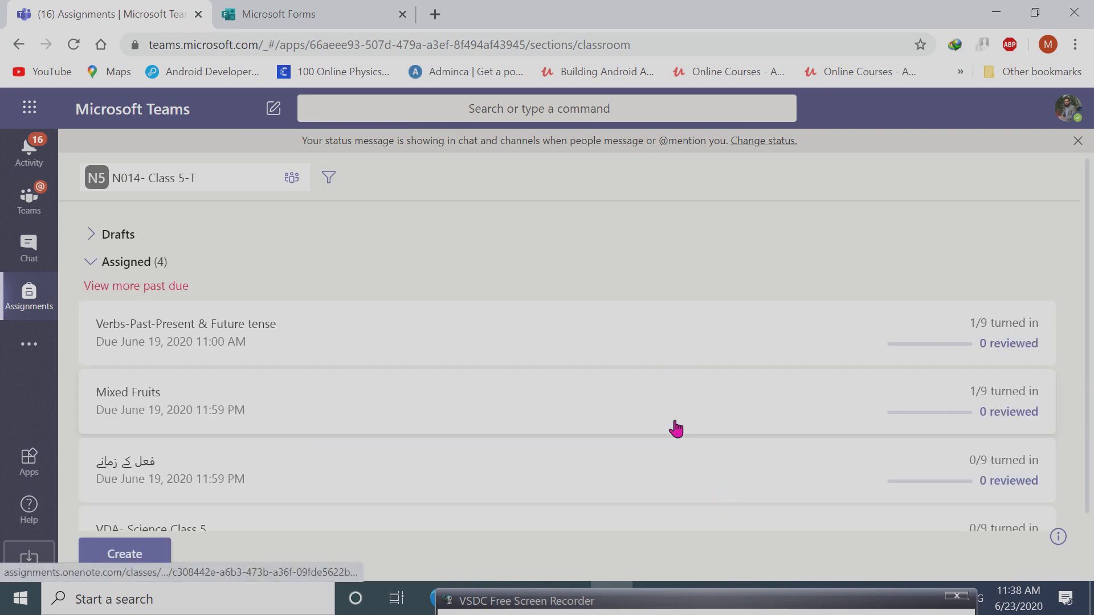
# Start creating a quiz assignment for the class and choose to build a new form for it
pyautogui.scroll(-2, 672, 411)
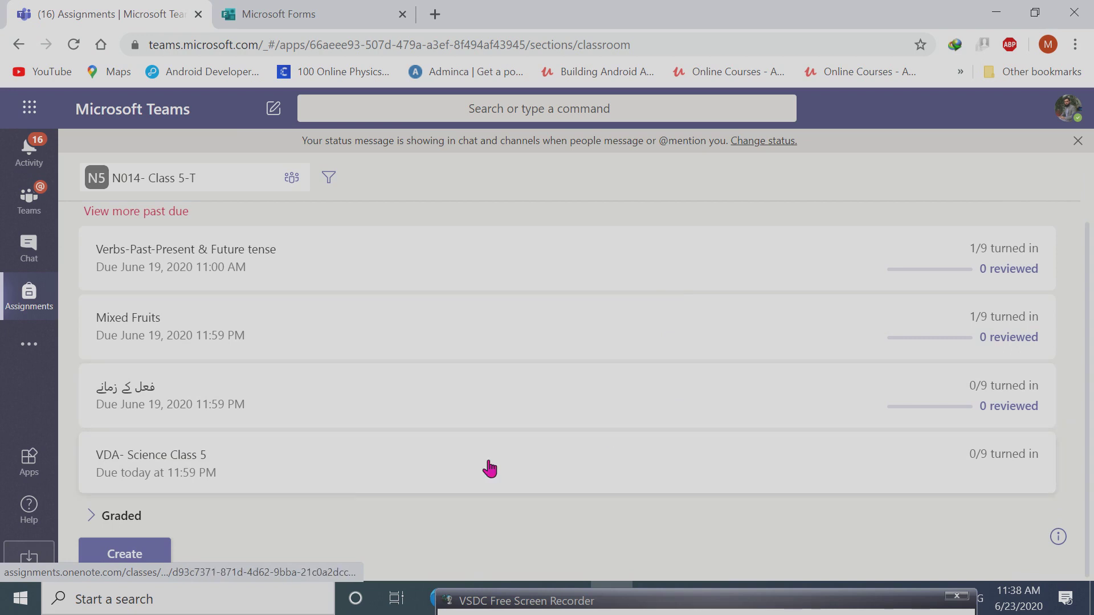
pyautogui.click(126, 557)
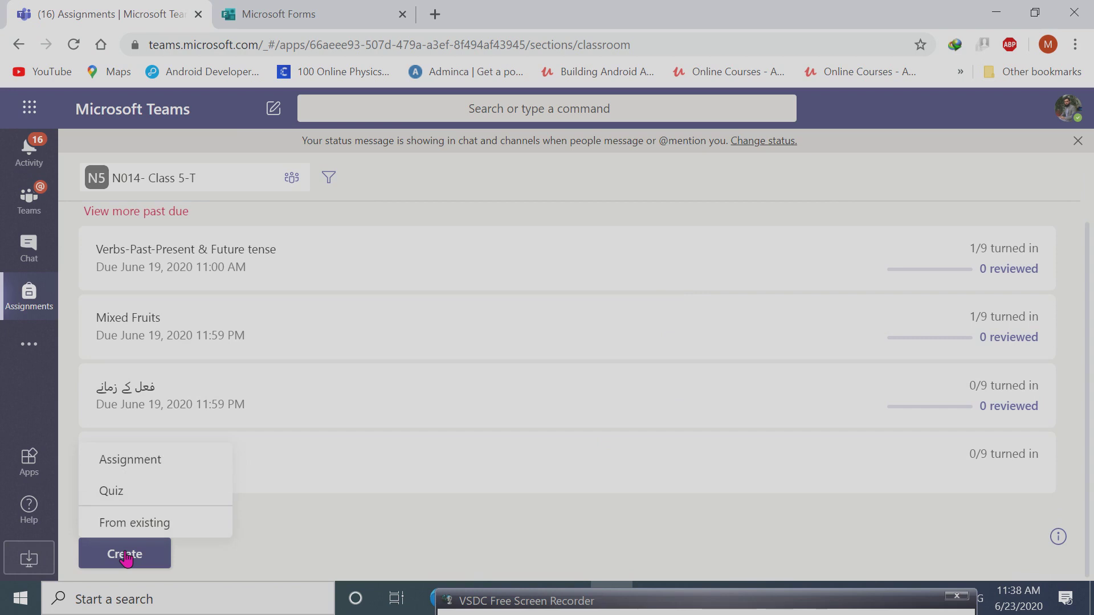
pyautogui.click(139, 498)
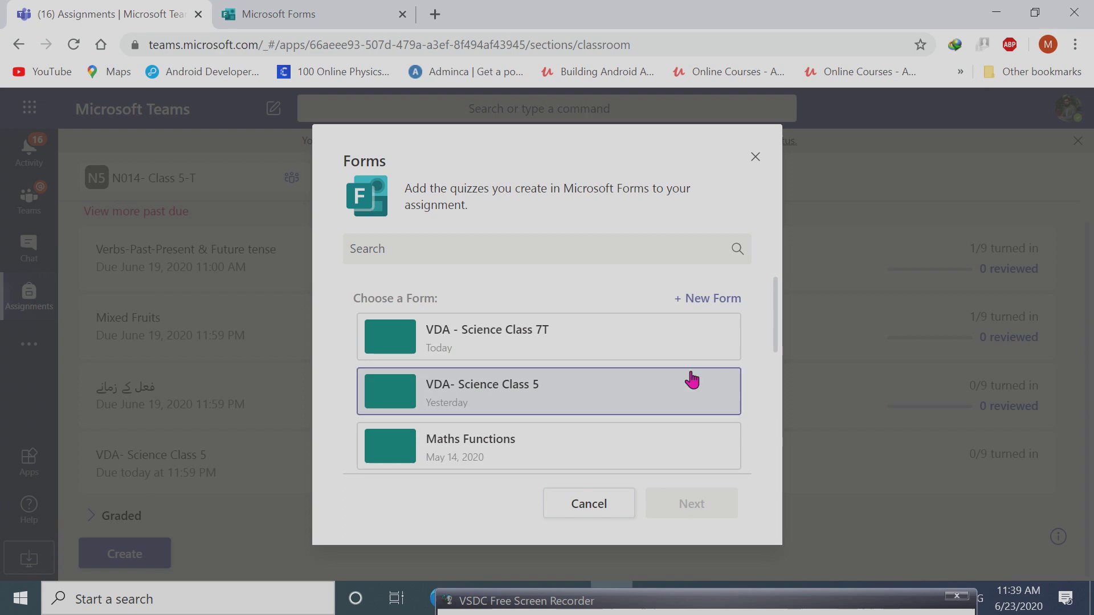
pyautogui.click(705, 303)
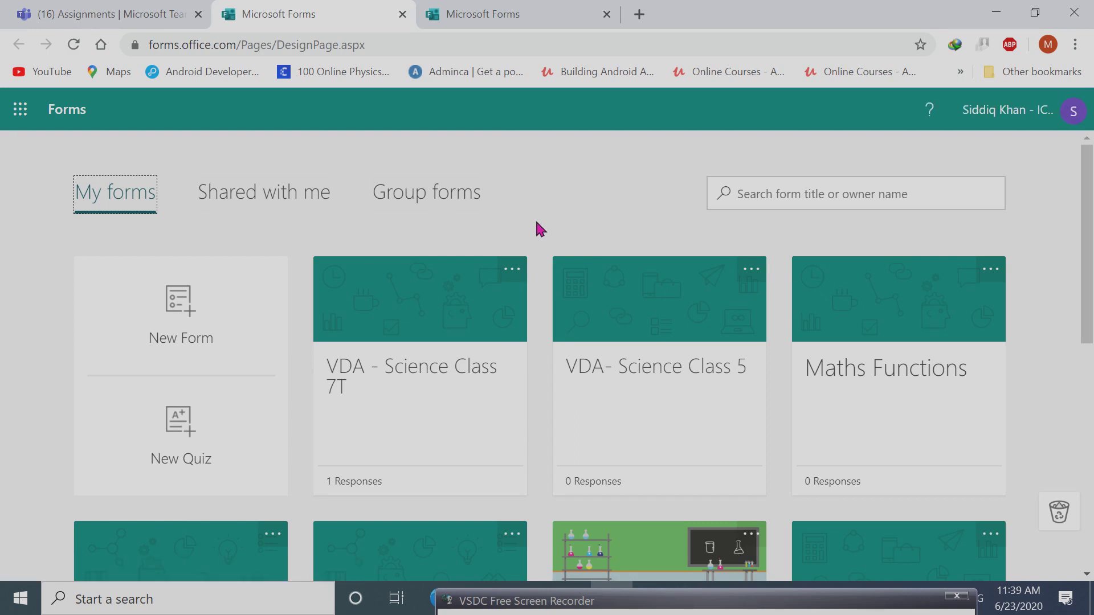
# Create a new blank quiz in Microsoft Forms and look over its empty page
pyautogui.click(185, 440)
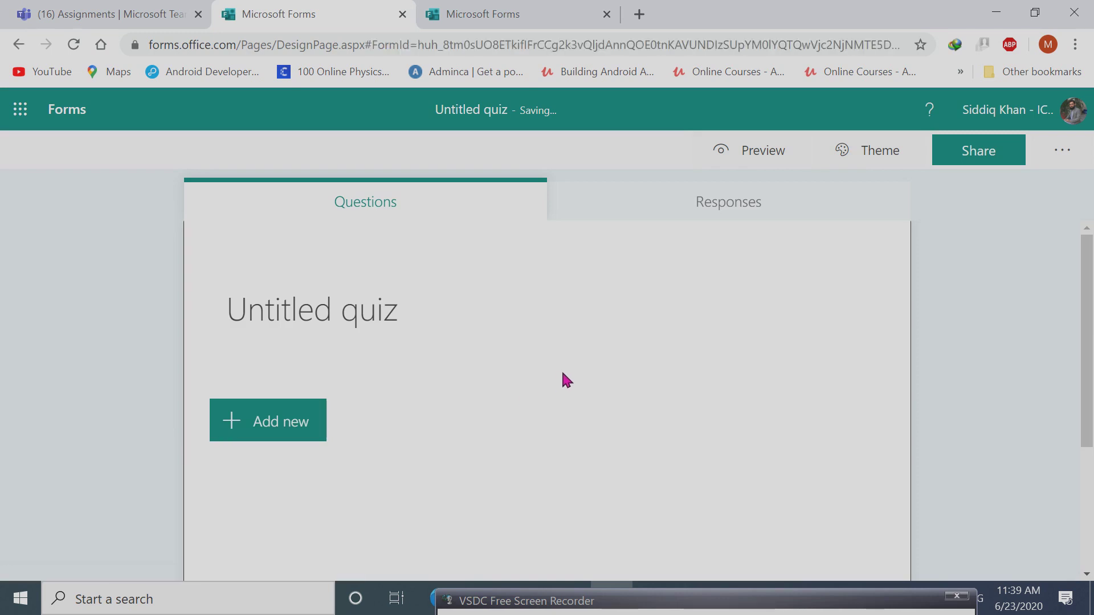
pyautogui.scroll(-3, 562, 381)
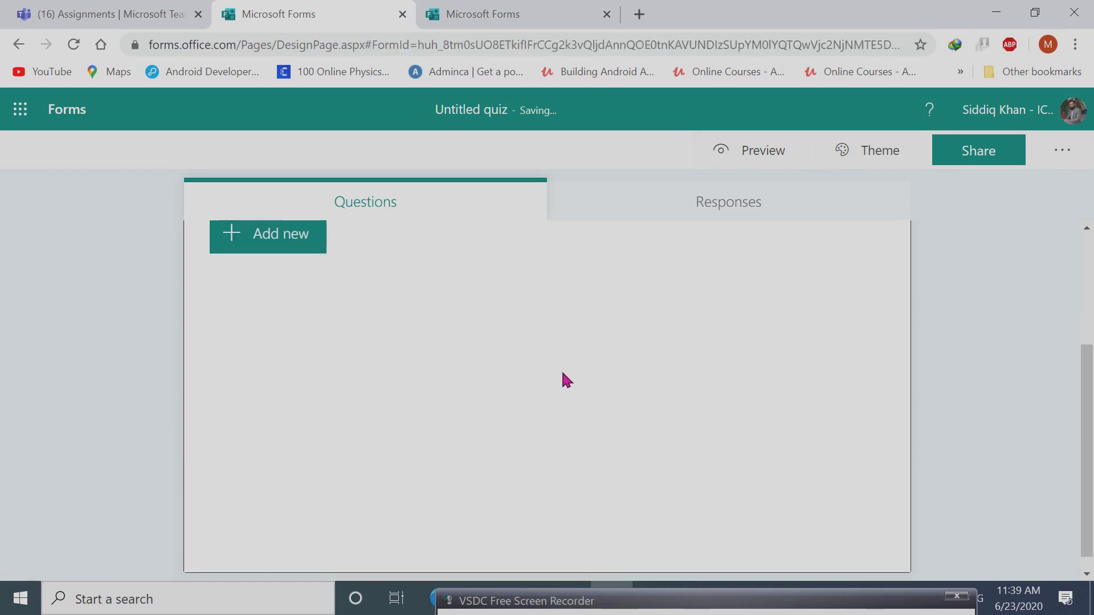
pyautogui.scroll(1, 562, 381)
pyautogui.scroll(2, 563, 375)
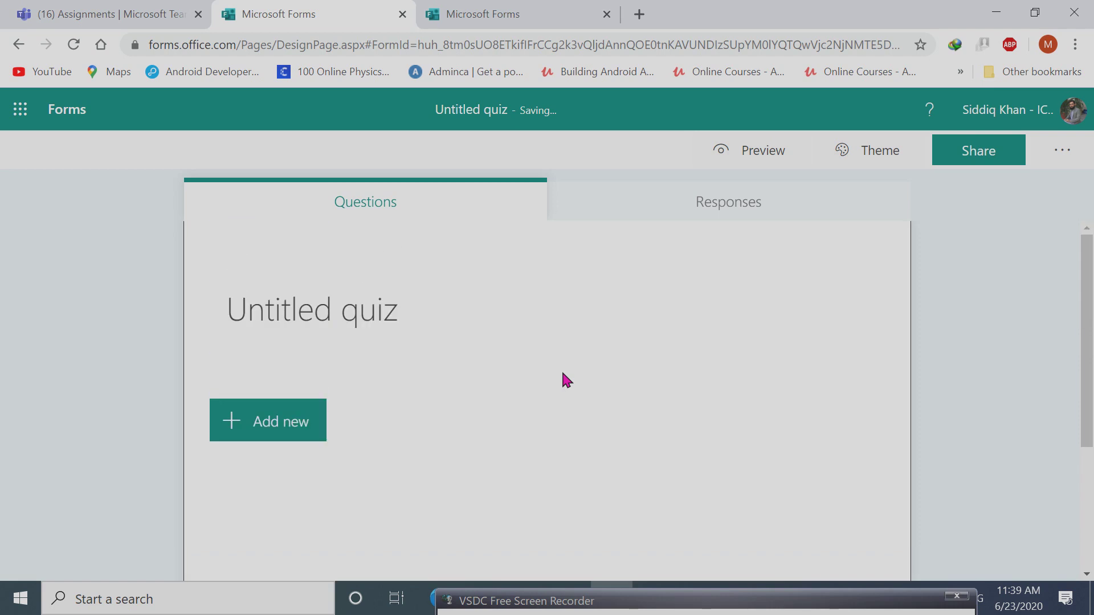
pyautogui.scroll(-3, 563, 373)
pyautogui.scroll(3, 563, 373)
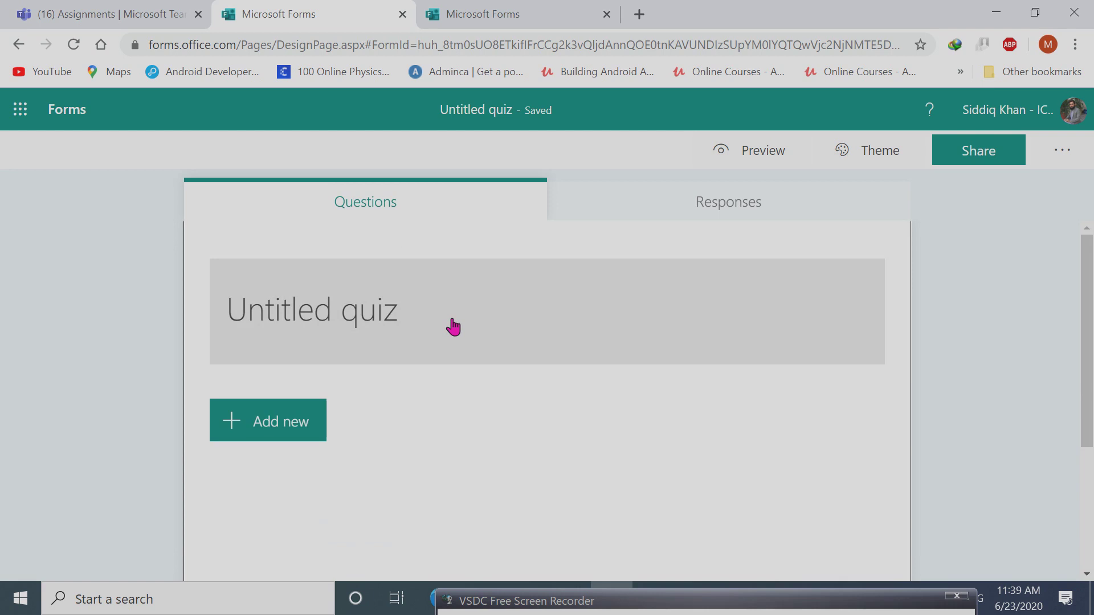
# Title the quiz "VDA - Science Class 7T"
pyautogui.click(337, 315)
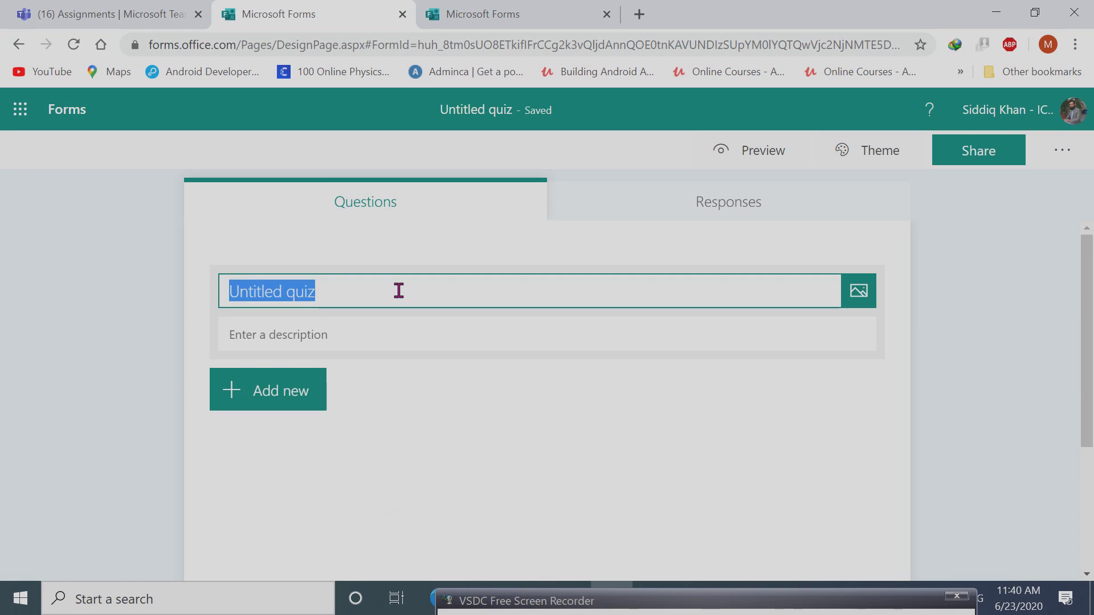
pyautogui.write('VDA')
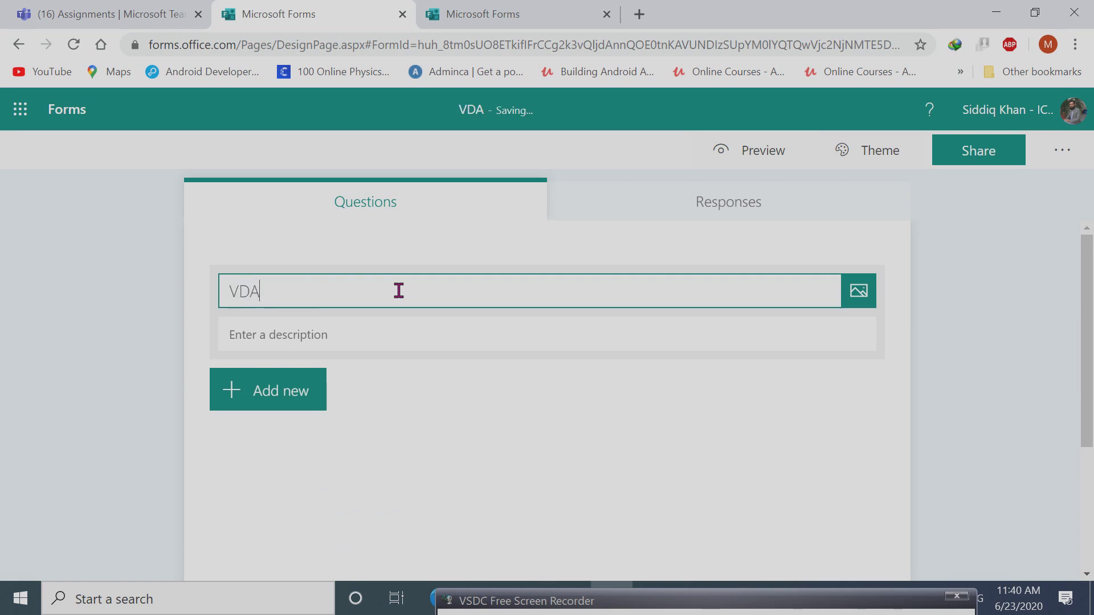
pyautogui.write(' -')
pyautogui.write('Sci')
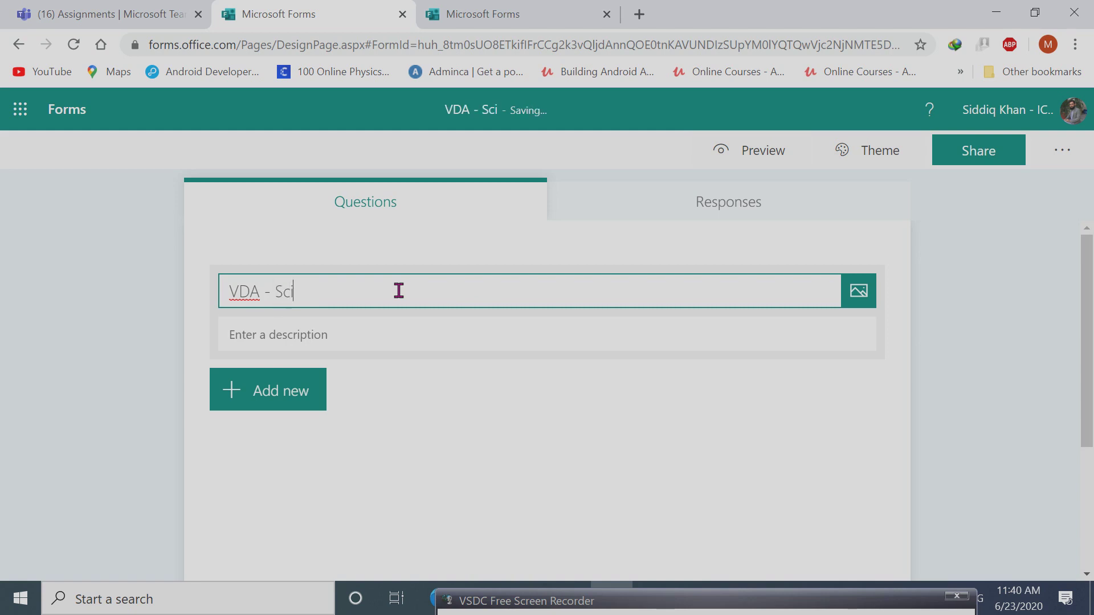
pyautogui.write('ence')
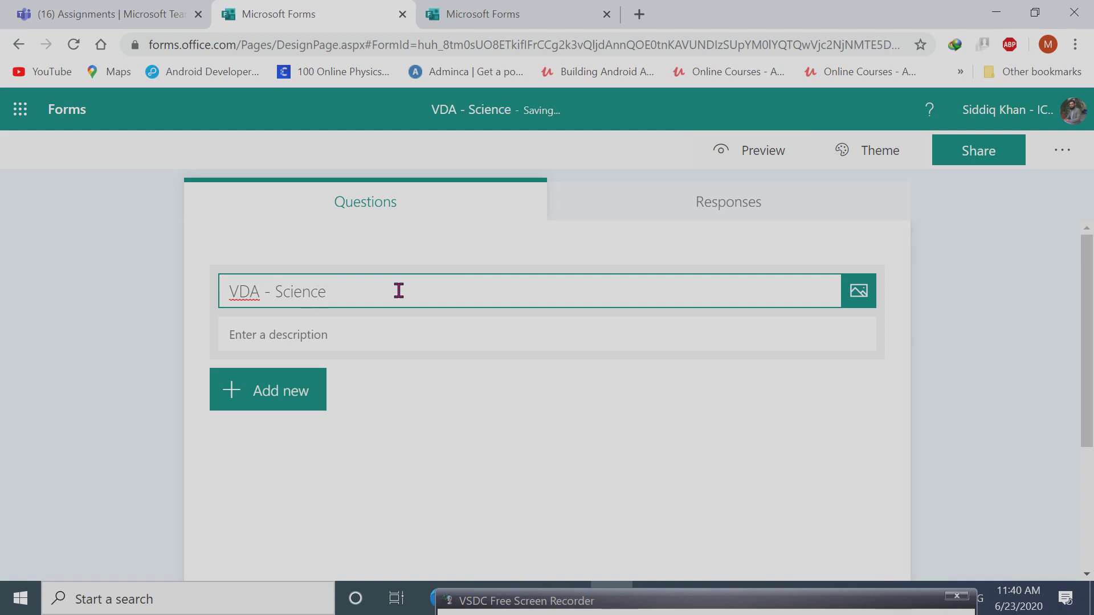
pyautogui.write(' C')
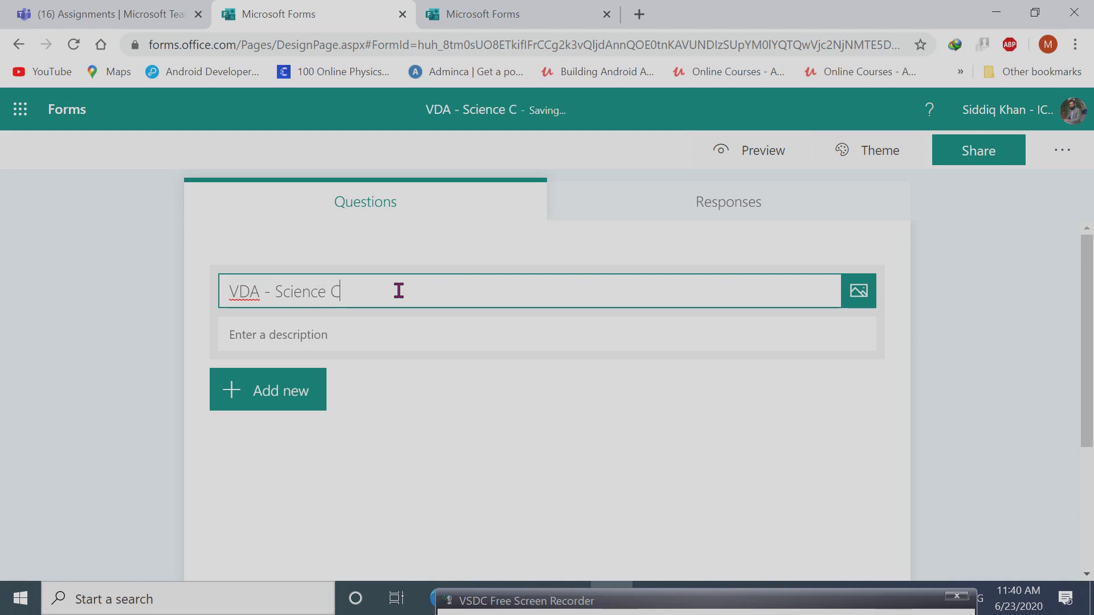
pyautogui.write('lass ')
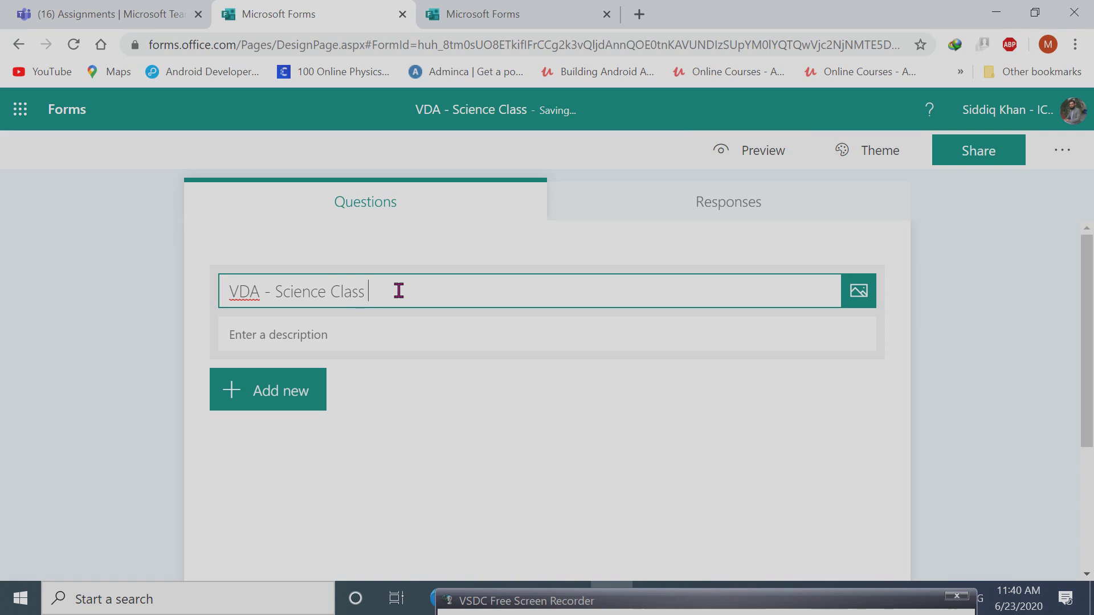
pyautogui.write('7T')
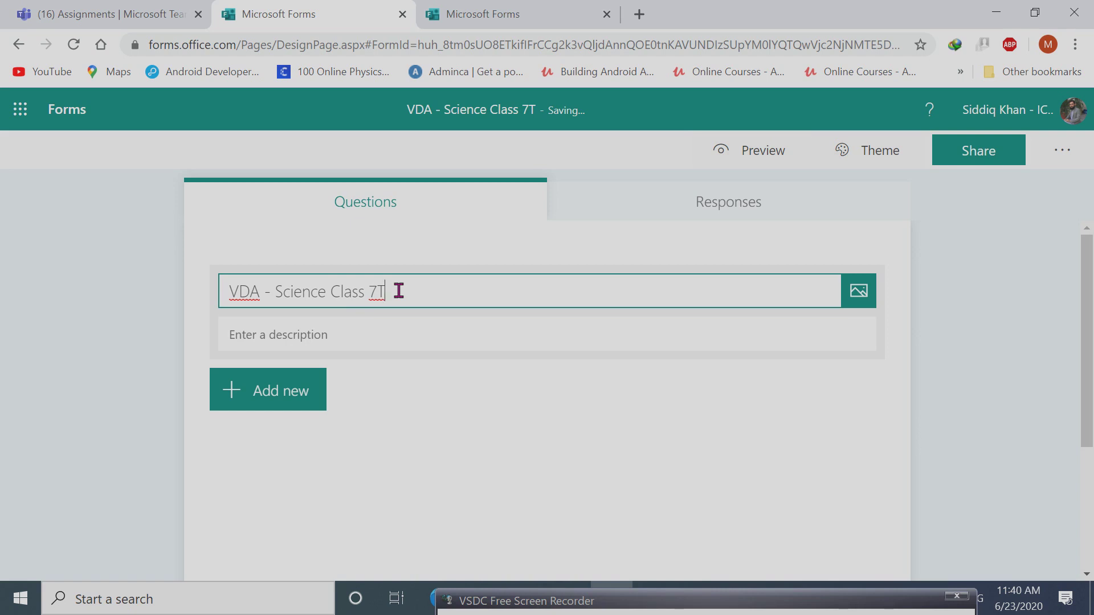
# Enter "Bannu Campus" as the quiz description
pyautogui.click(363, 333)
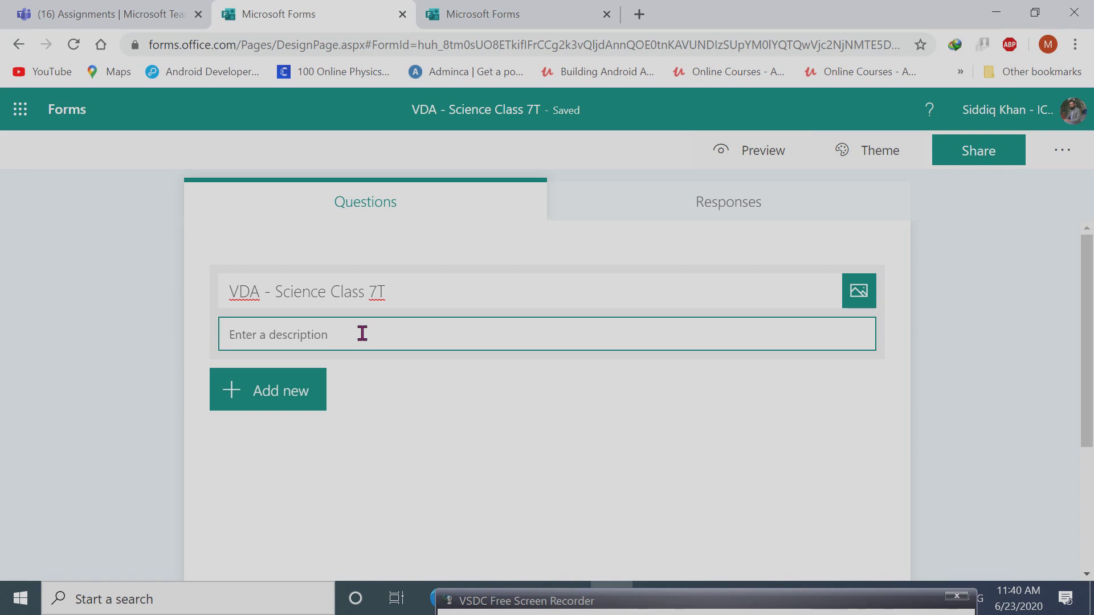
pyautogui.write('Bannu')
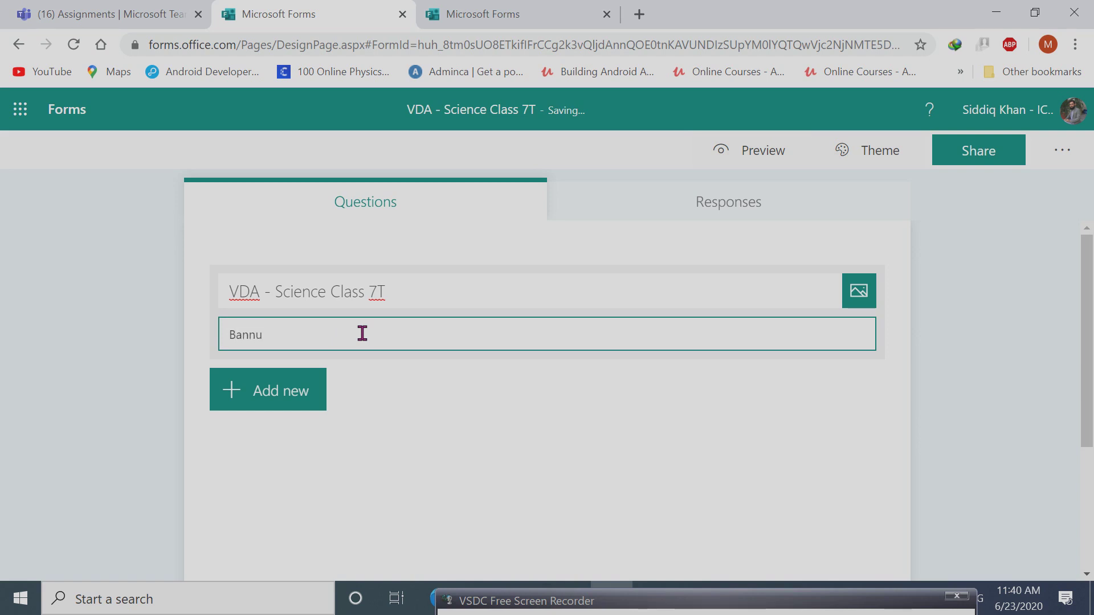
pyautogui.write(' Campus')
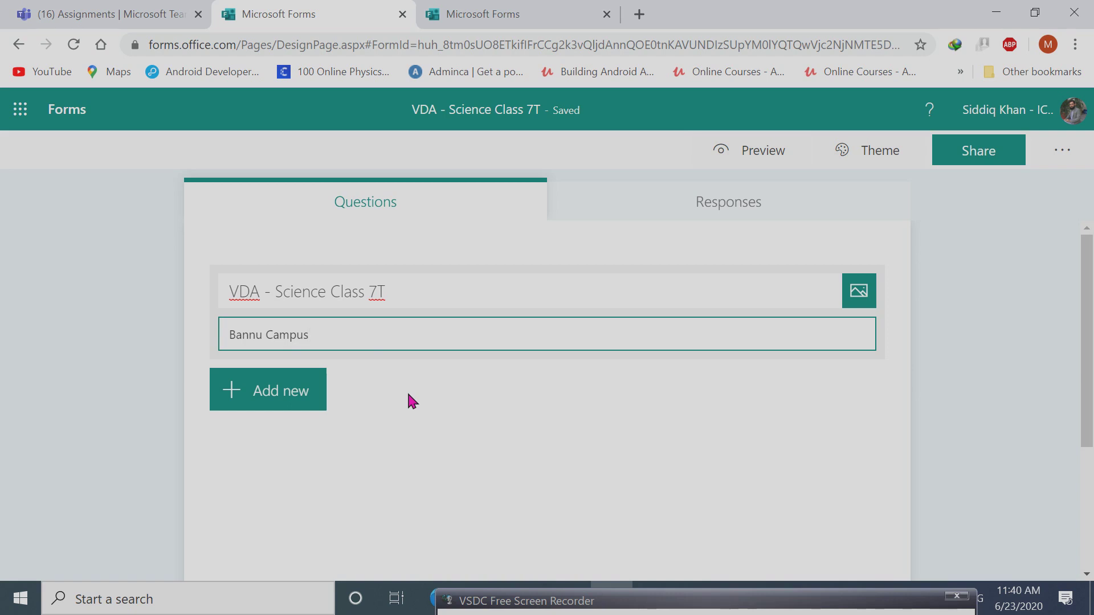
# Add a text question to the quiz with the wording "Type your name"
pyautogui.click(316, 396)
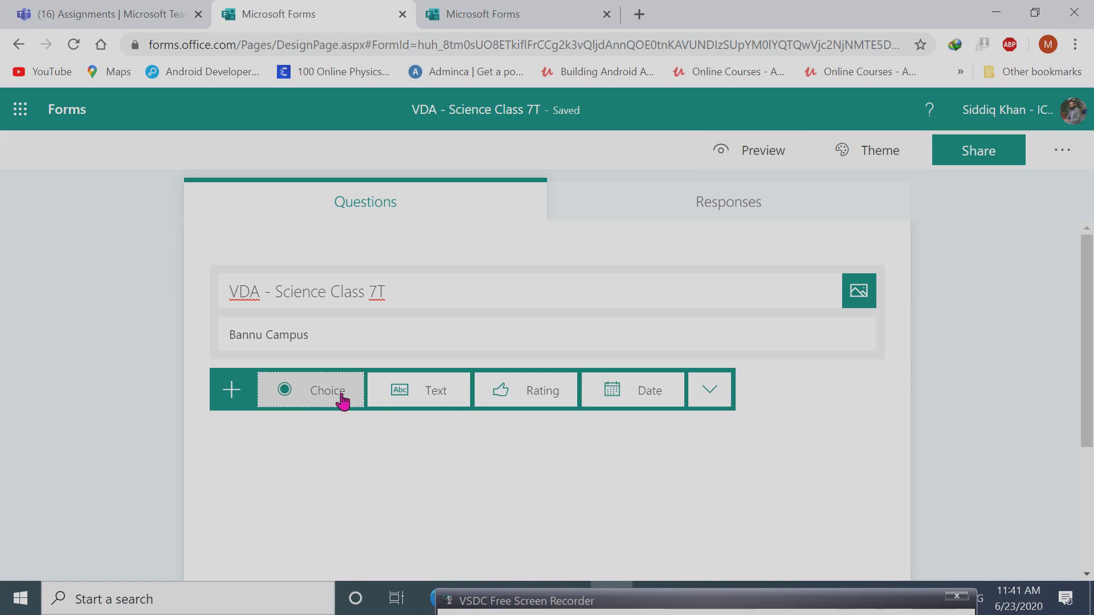
pyautogui.click(422, 391)
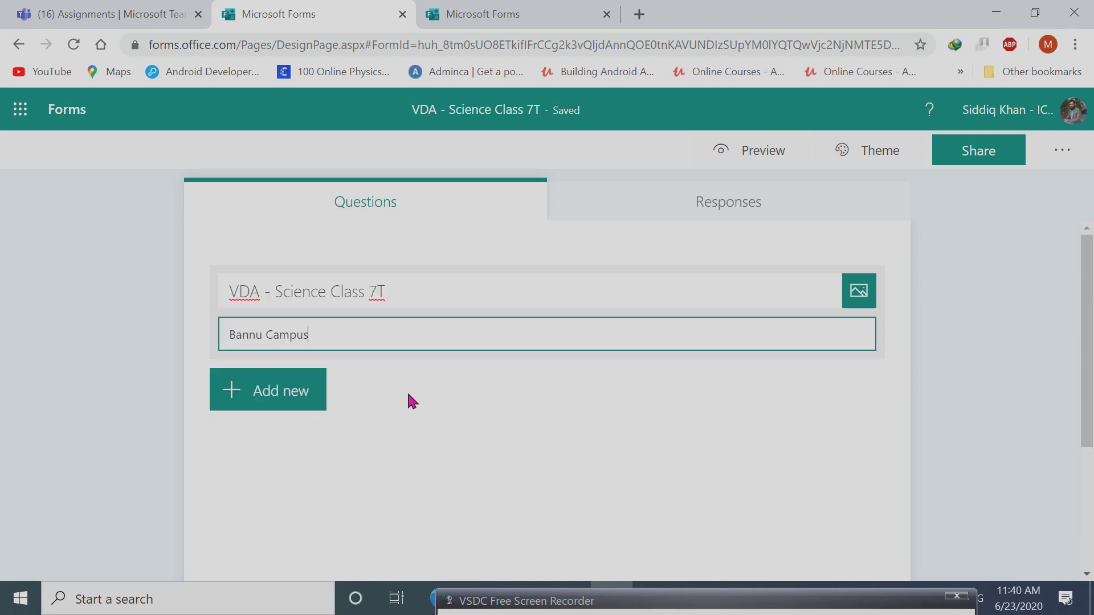
pyautogui.click(240, 403)
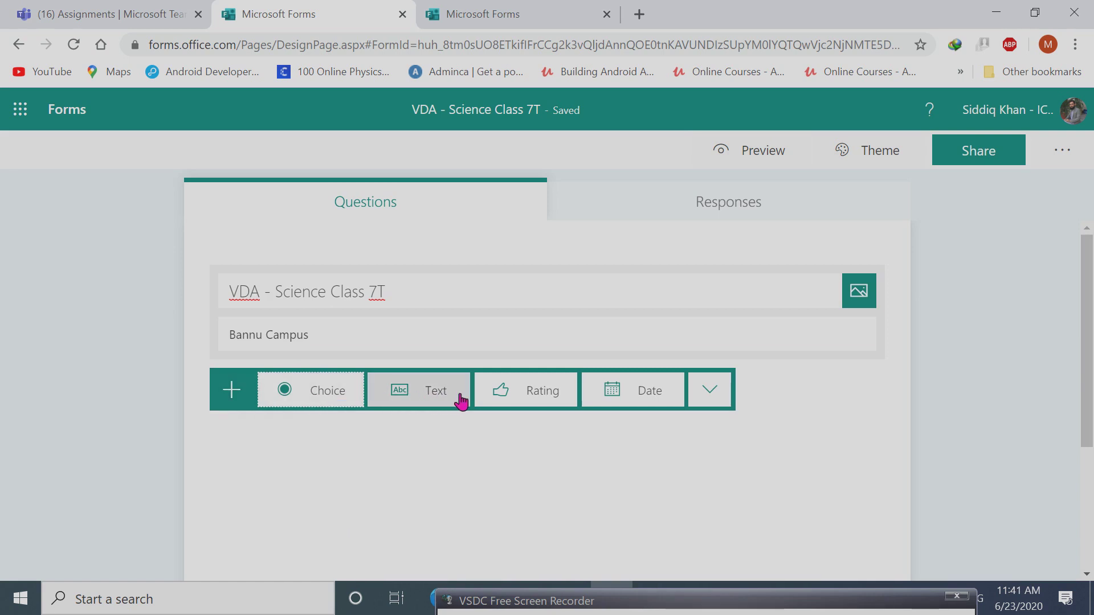
pyautogui.click(408, 402)
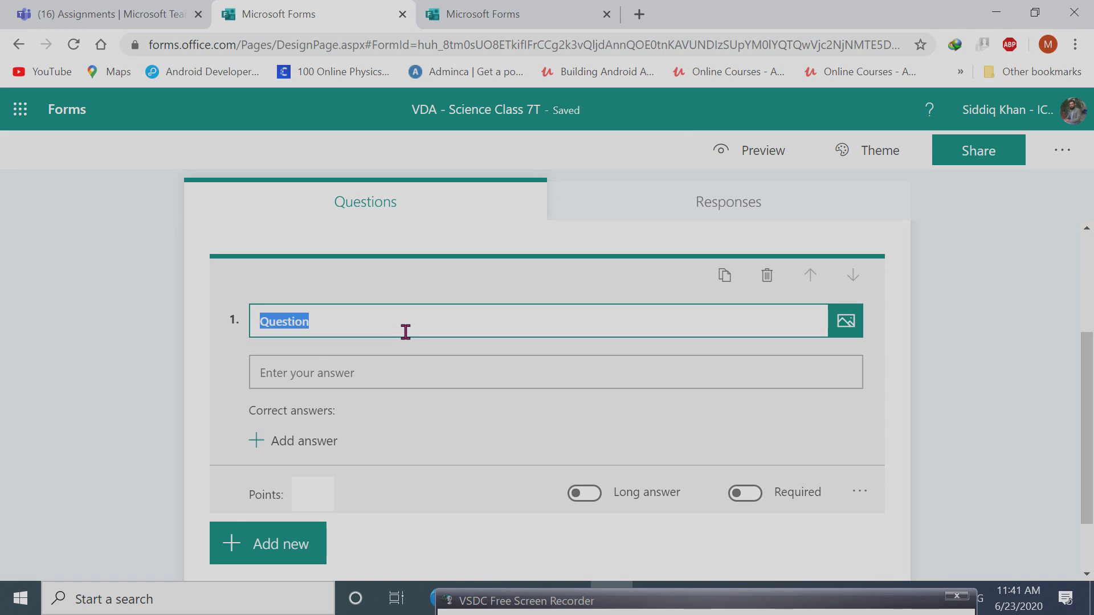
pyautogui.write('Type your ')
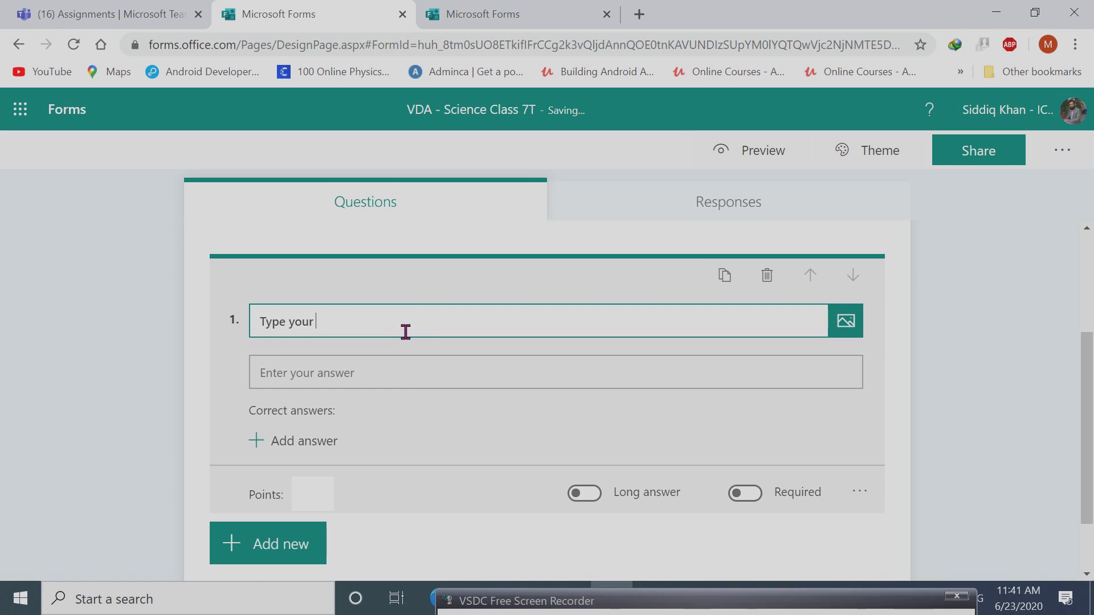
pyautogui.write('name')
# Make the name question required and set its points to 0
pyautogui.click(760, 503)
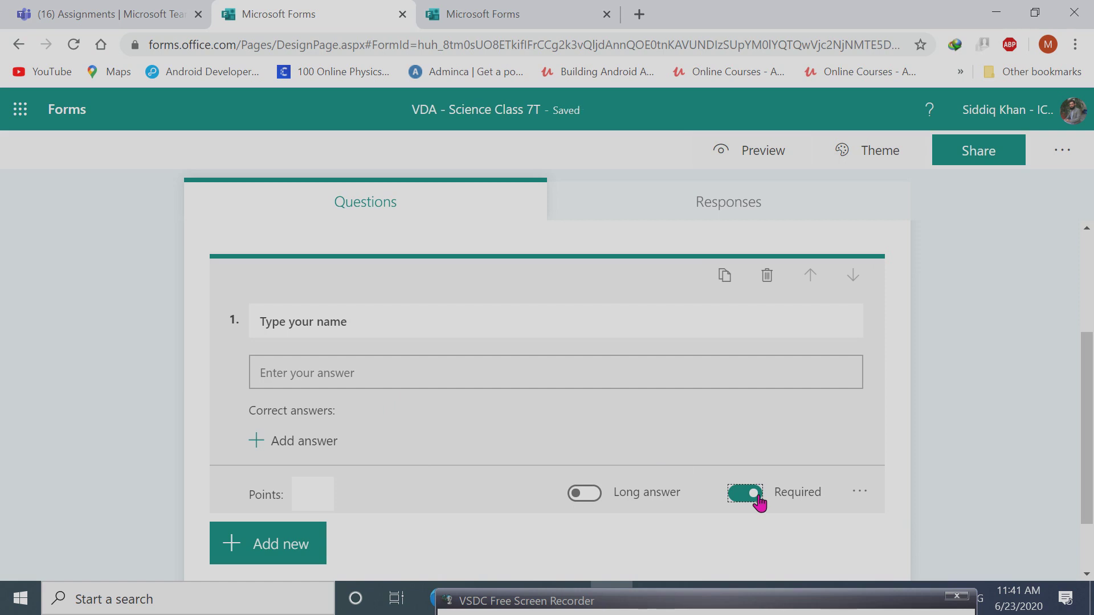
pyautogui.click(323, 491)
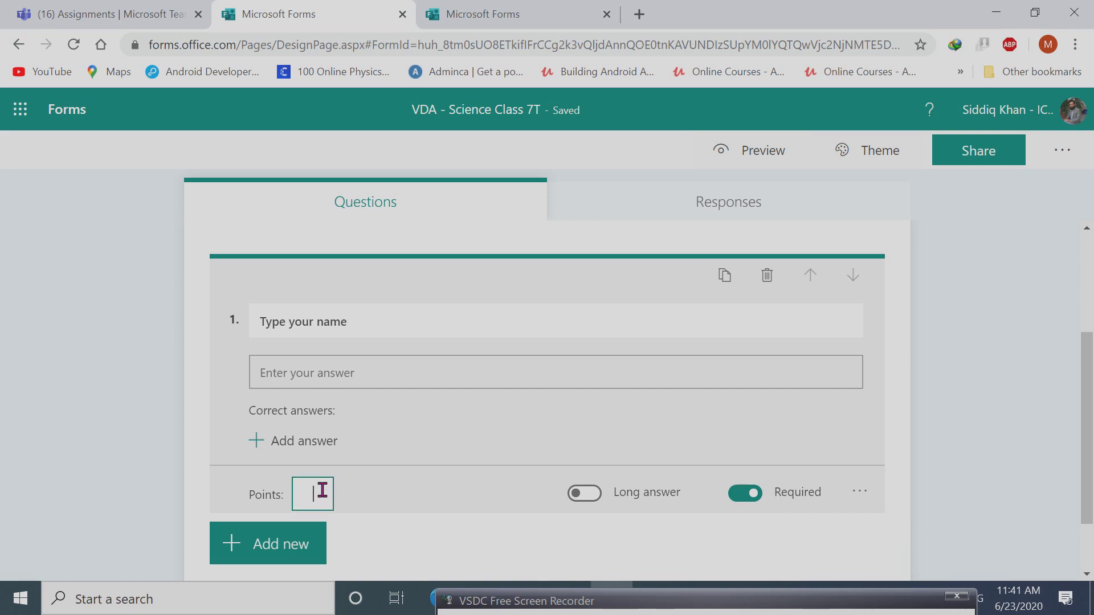
pyautogui.write('0')
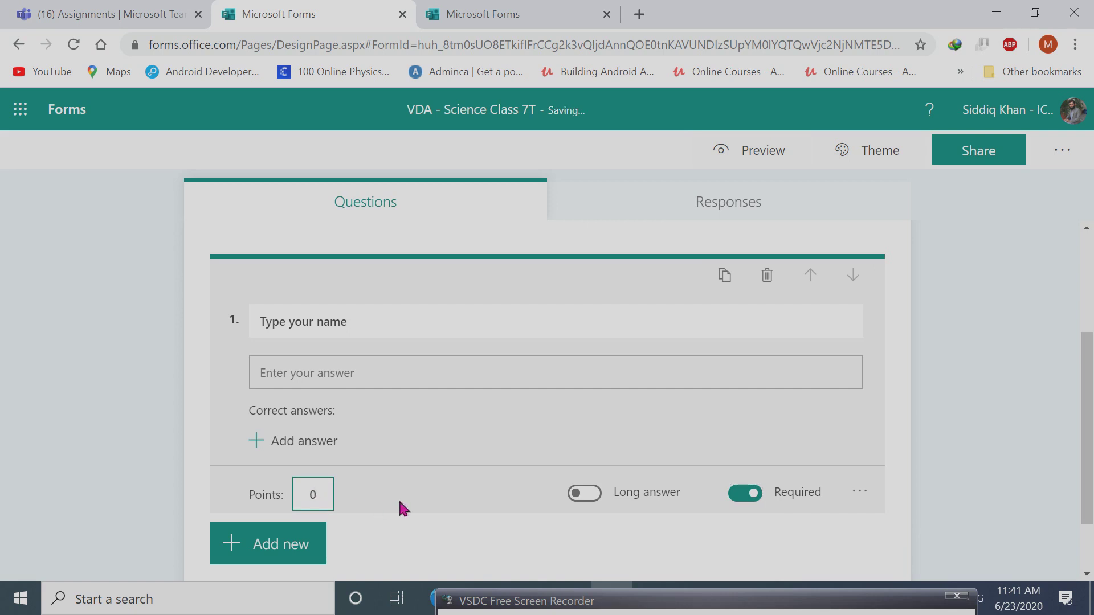
# Add a second text question to the quiz with the wording "Type Class/Section"
pyautogui.scroll(-2, 399, 502)
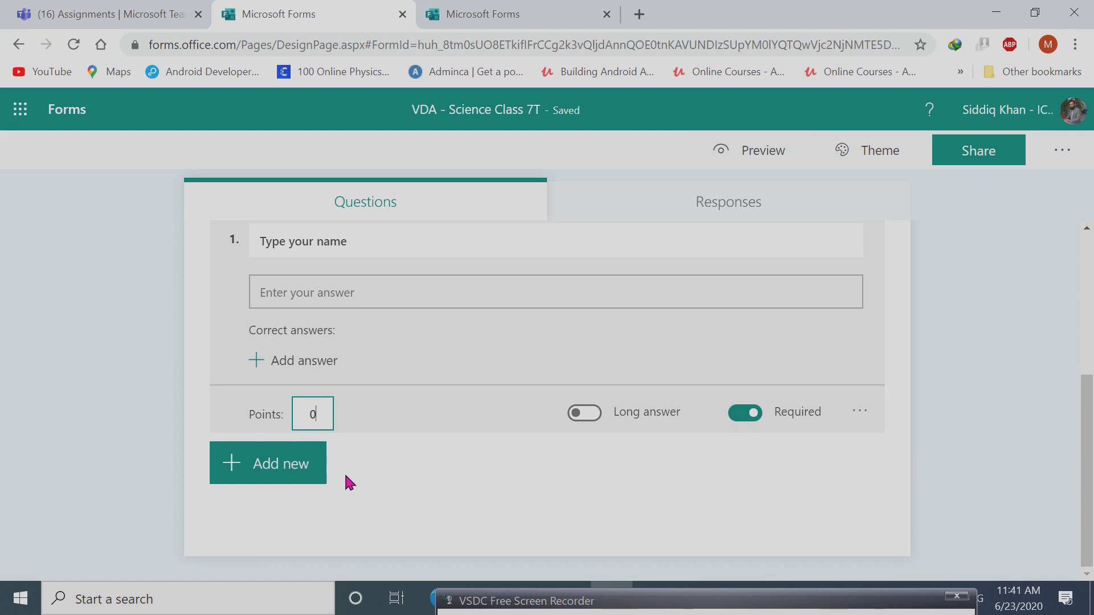
pyautogui.click(252, 472)
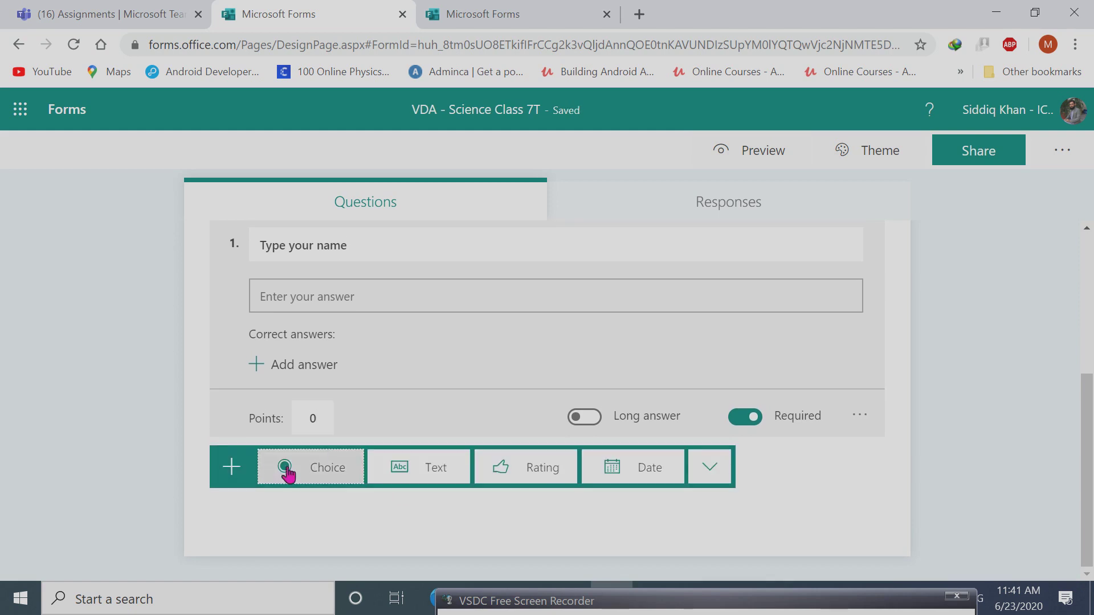
pyautogui.click(412, 471)
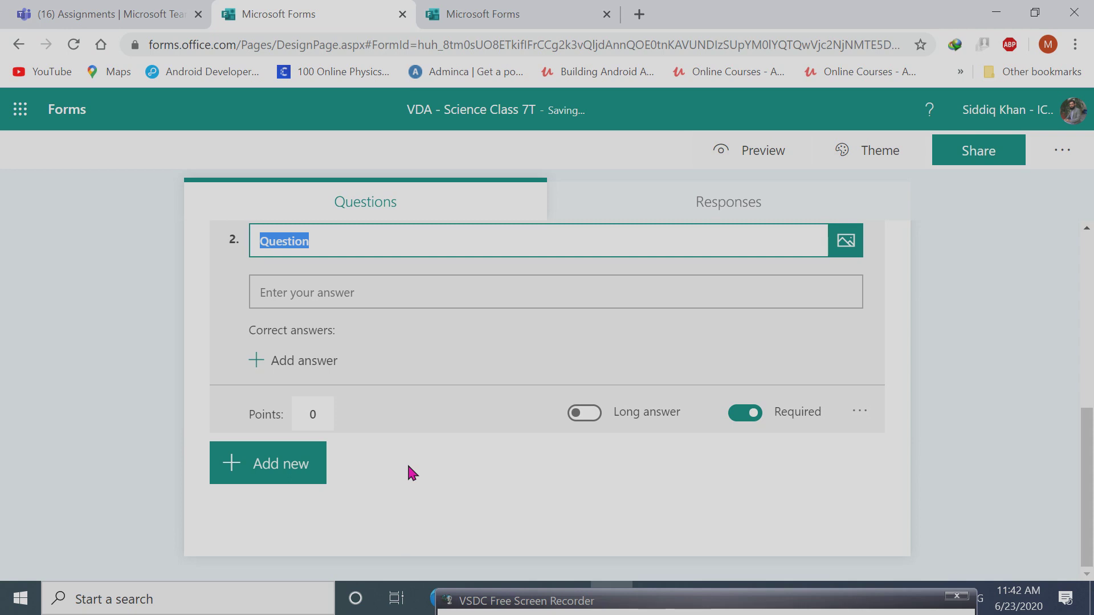
pyautogui.write('T')
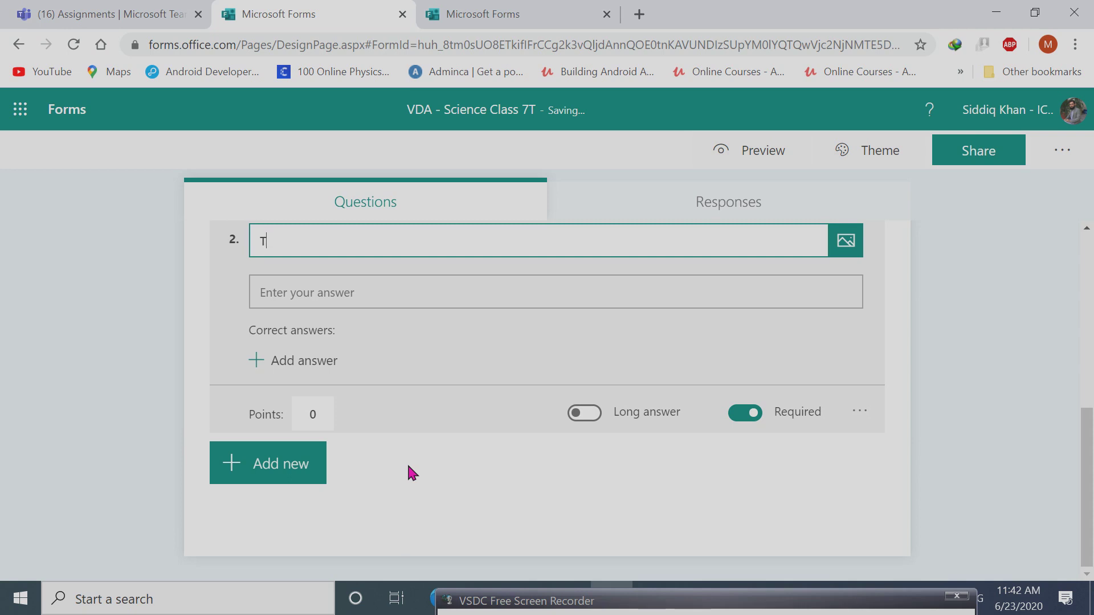
pyautogui.write('pye C')
pyautogui.press('BackSpace')
pyautogui.press('BackSpace')
pyautogui.press('BackSpace')
pyautogui.press('BackSpace')
pyautogui.write('ype Class/Section')
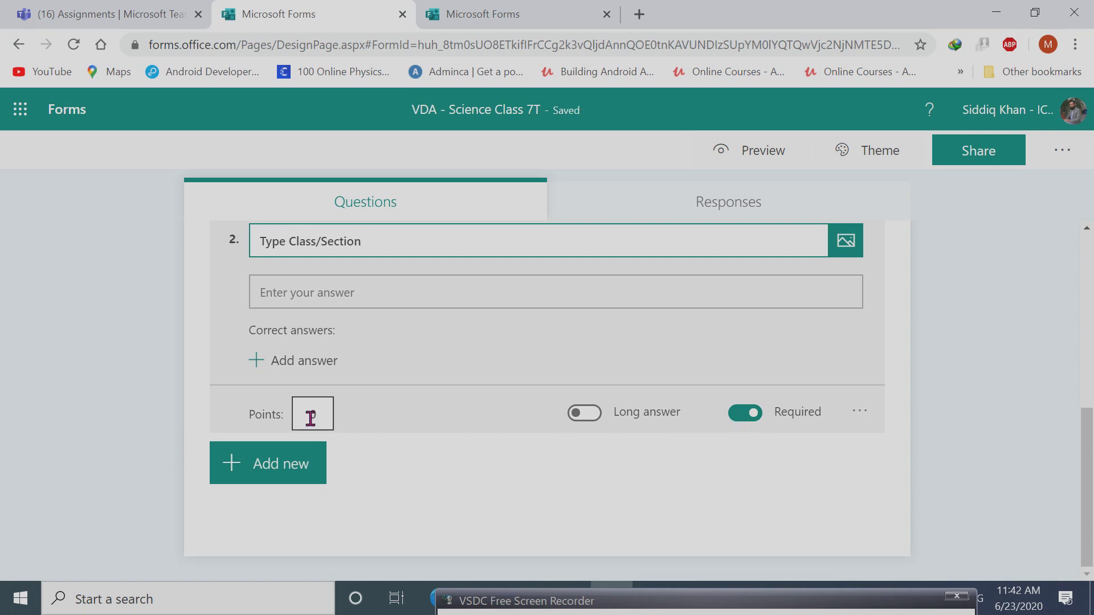
# Add a third text question to the quiz with the wording "Type your Roll No"
pyautogui.click(262, 471)
pyautogui.click(437, 473)
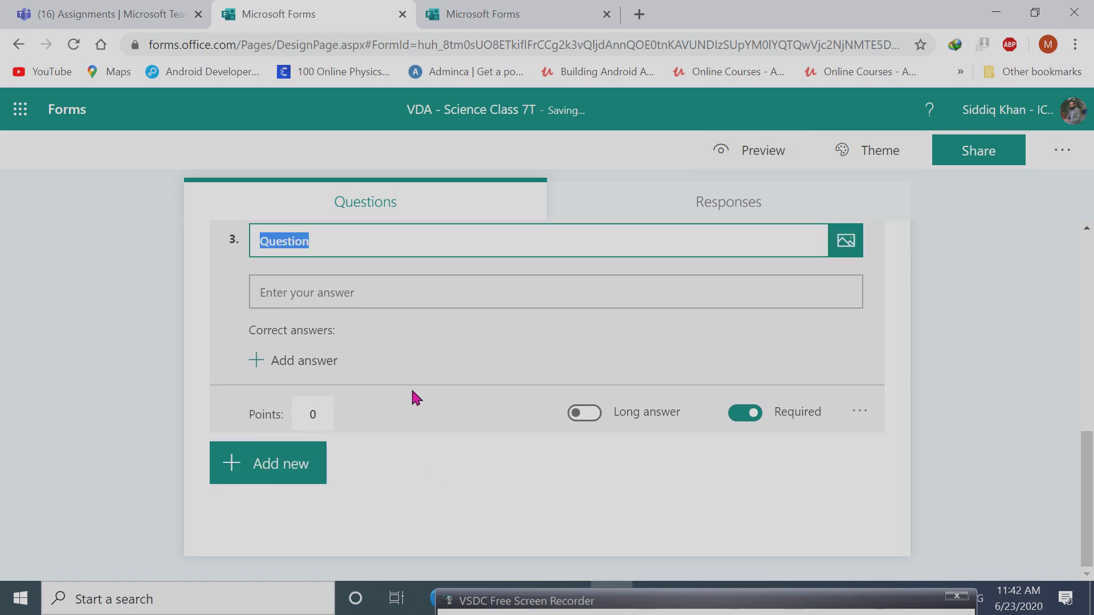
pyautogui.write('Type your R')
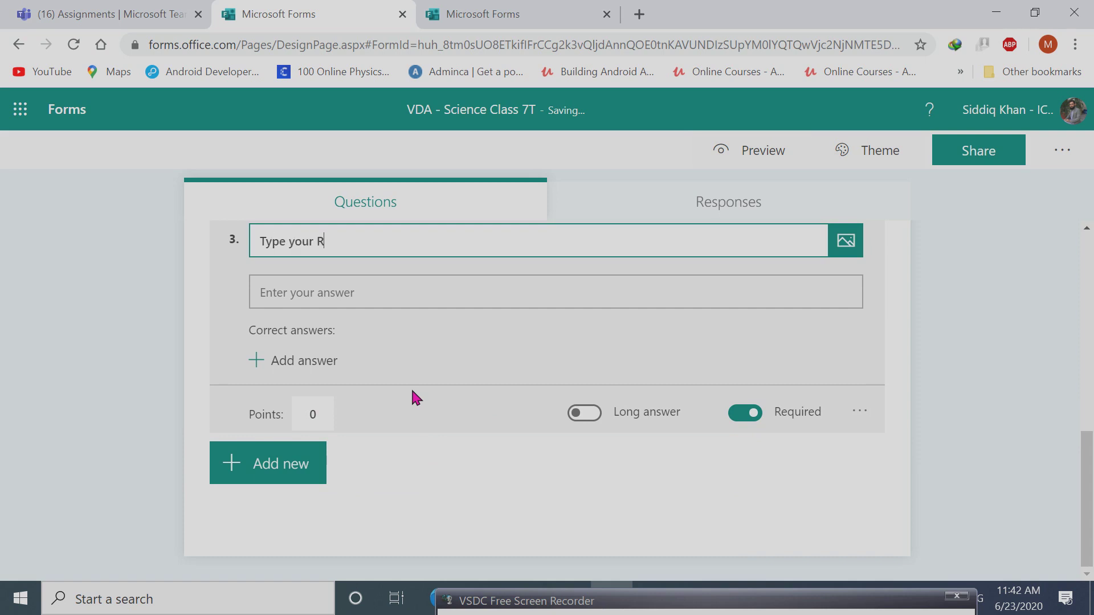
pyautogui.write('oll No')
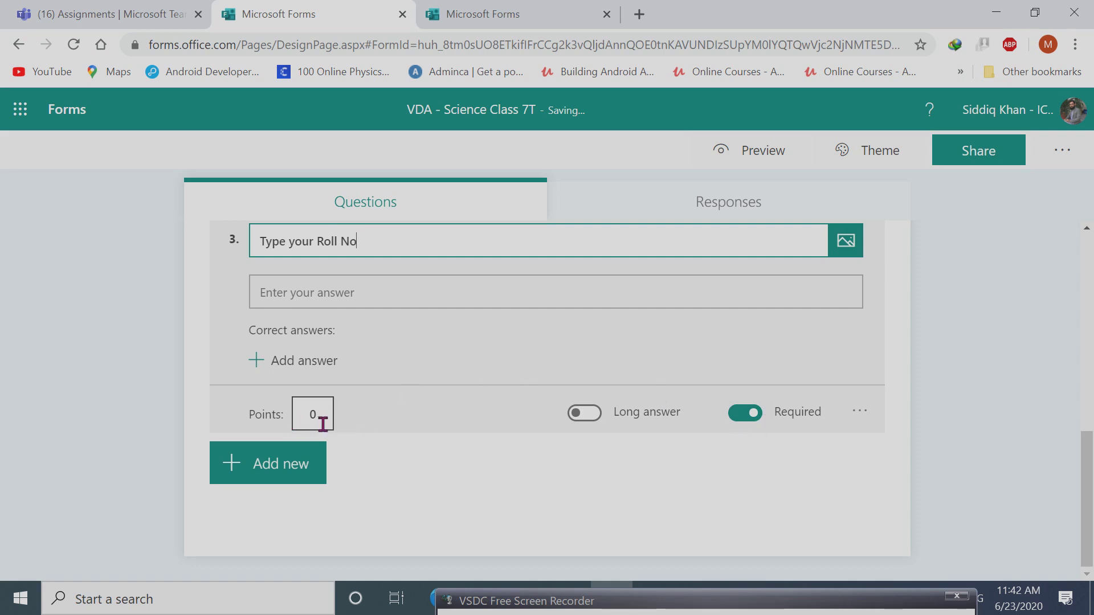
# Reword the second question to "Type your Class/Section"
pyautogui.scroll(3, 424, 447)
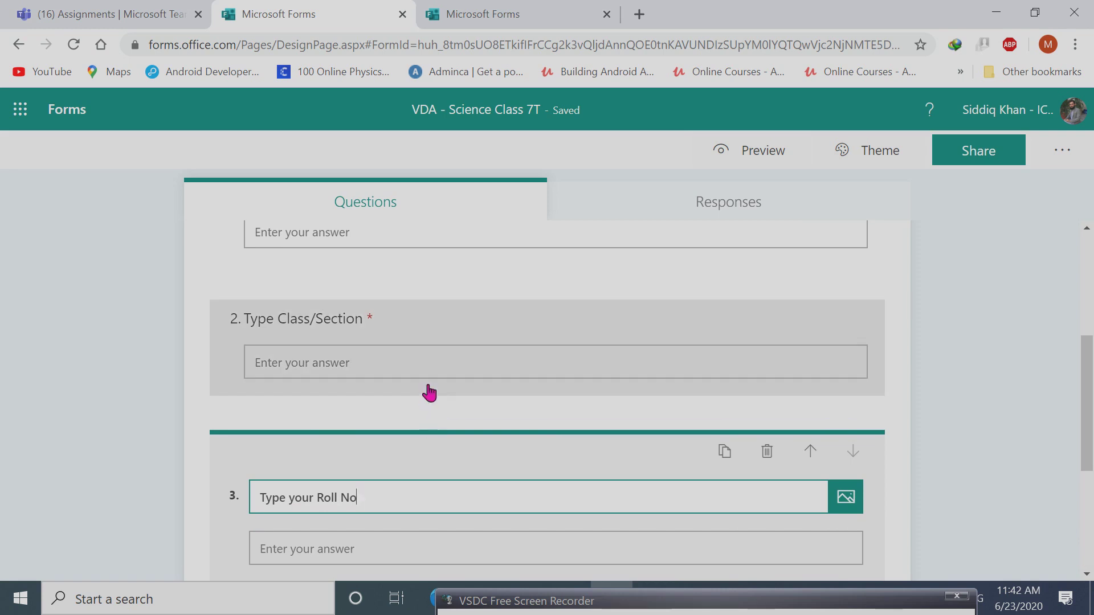
pyautogui.click(413, 327)
pyautogui.click(291, 337)
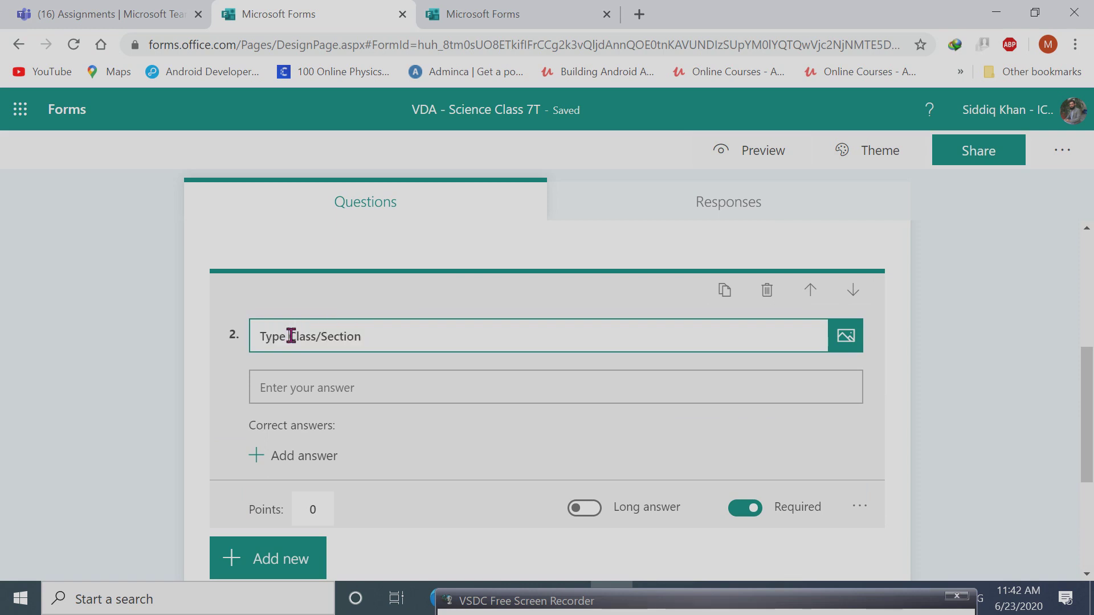
pyautogui.write('Your')
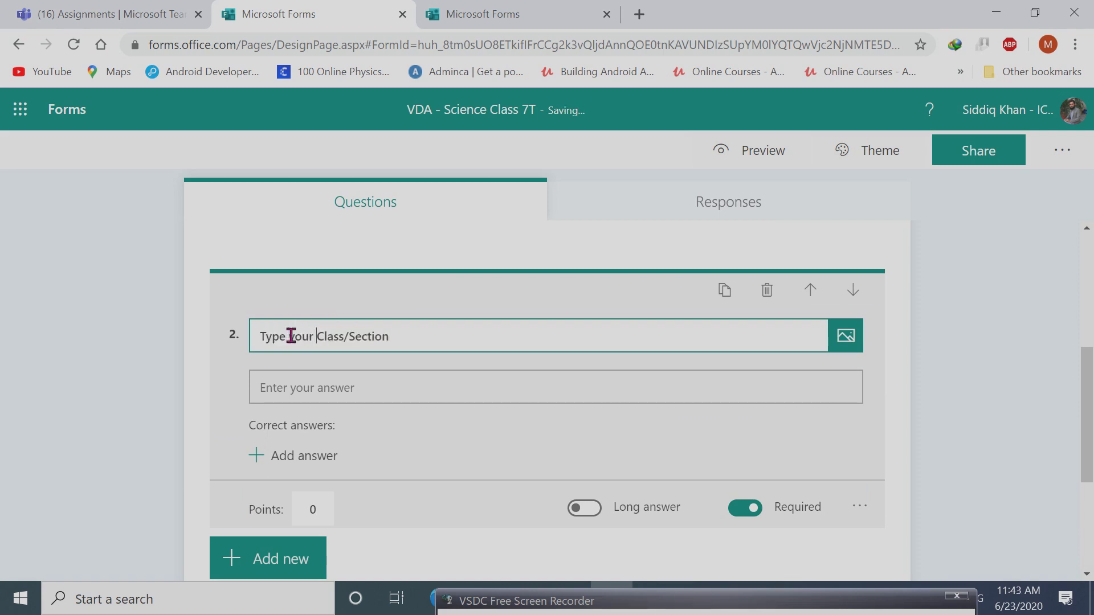
# Review the name, class/section and roll number questions and their points and required settings
pyautogui.scroll(-4, 444, 374)
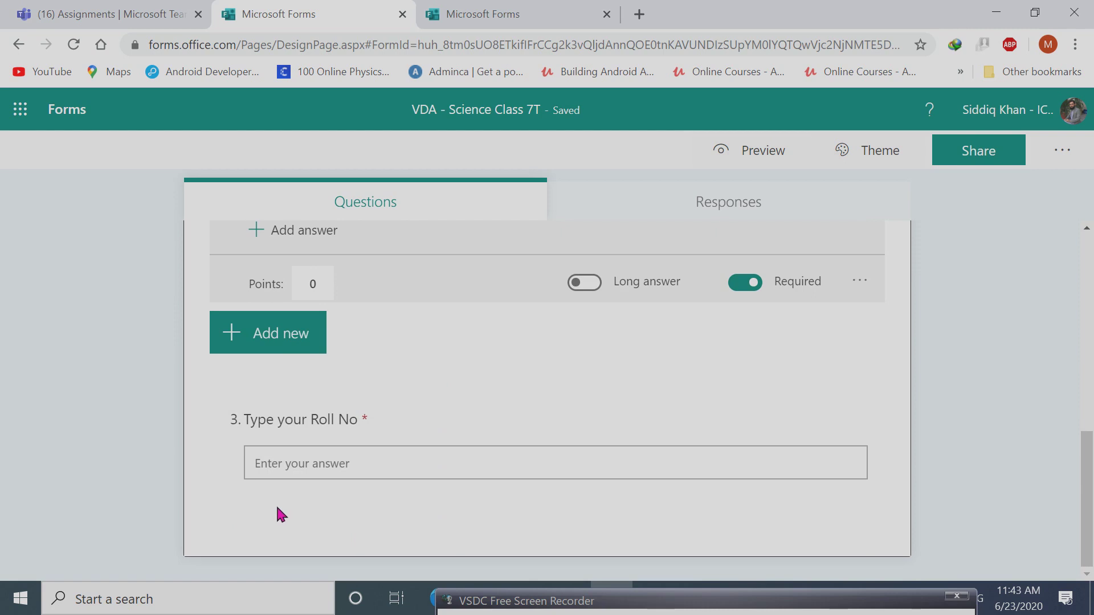
pyautogui.scroll(3, 398, 354)
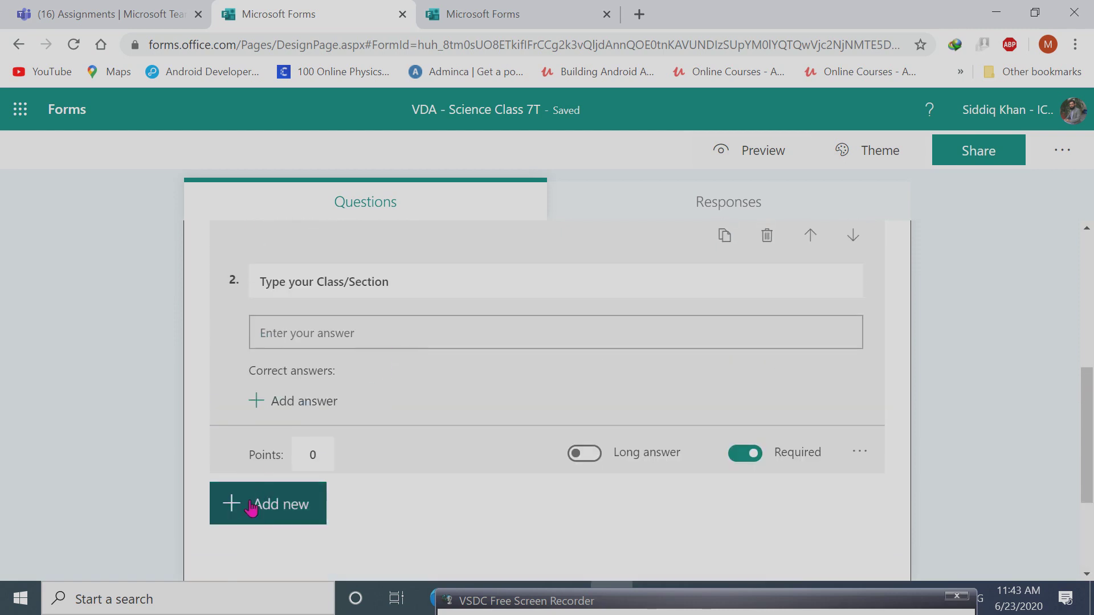
pyautogui.scroll(3, 329, 375)
pyautogui.scroll(2, 328, 371)
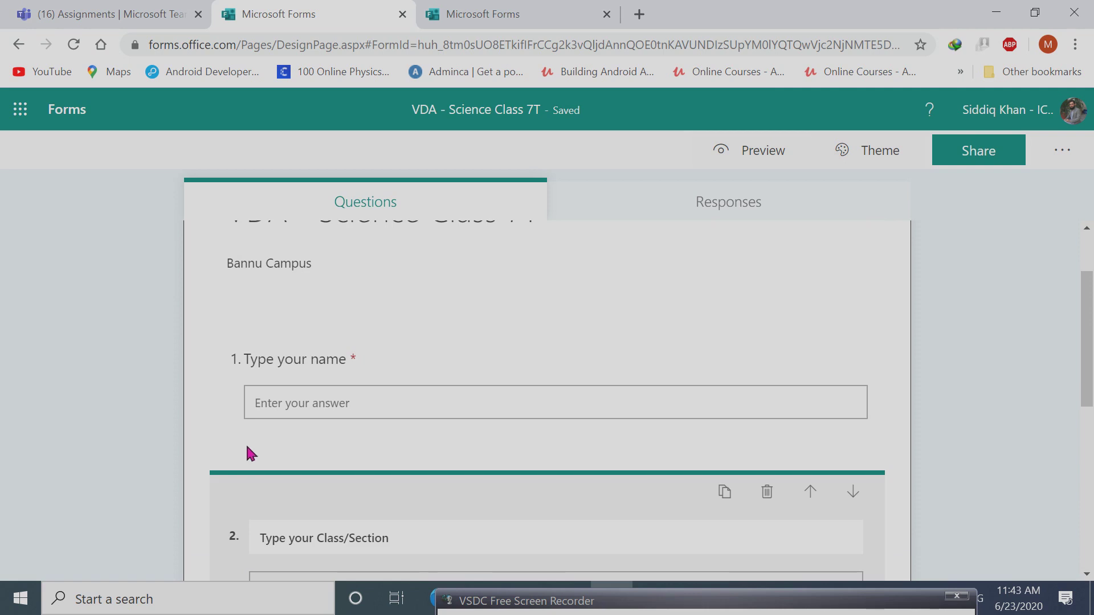
pyautogui.click(316, 418)
pyautogui.scroll(-4, 329, 415)
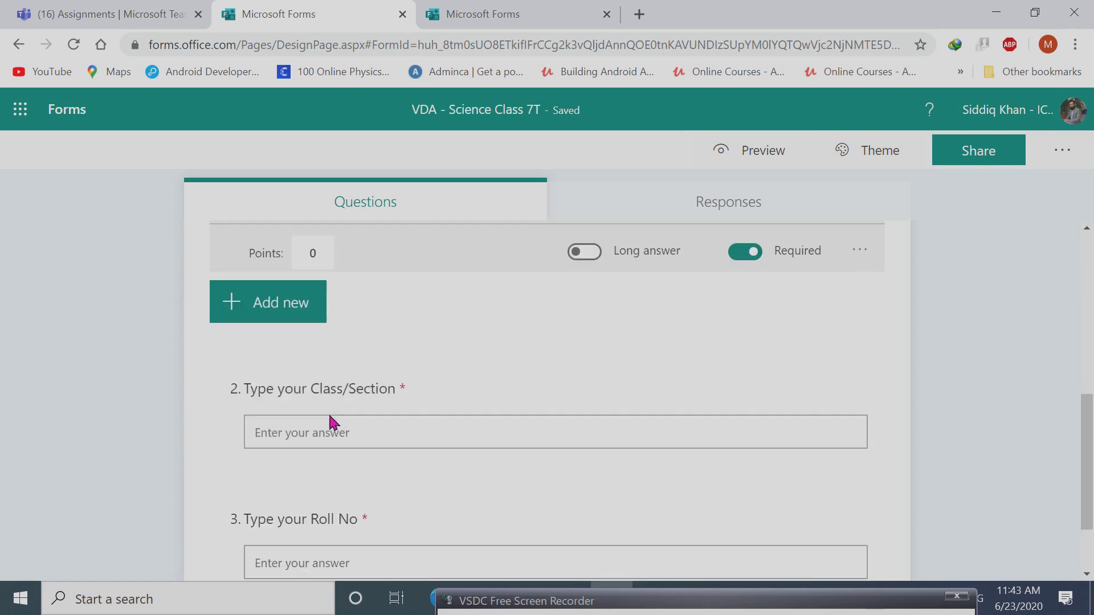
pyautogui.click(345, 358)
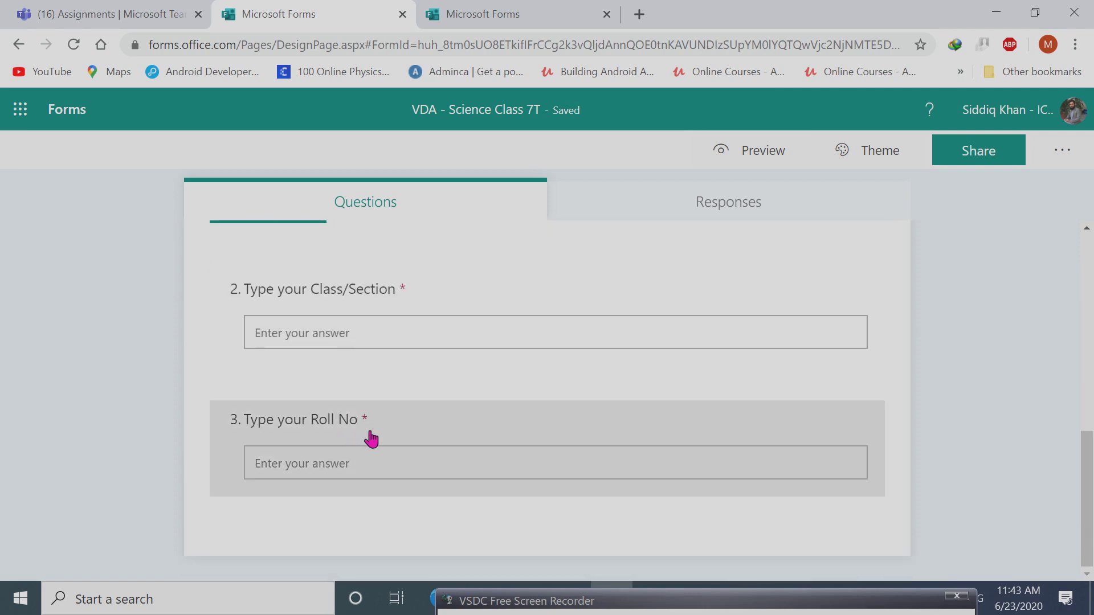
pyautogui.click(373, 438)
pyautogui.scroll(-2, 345, 520)
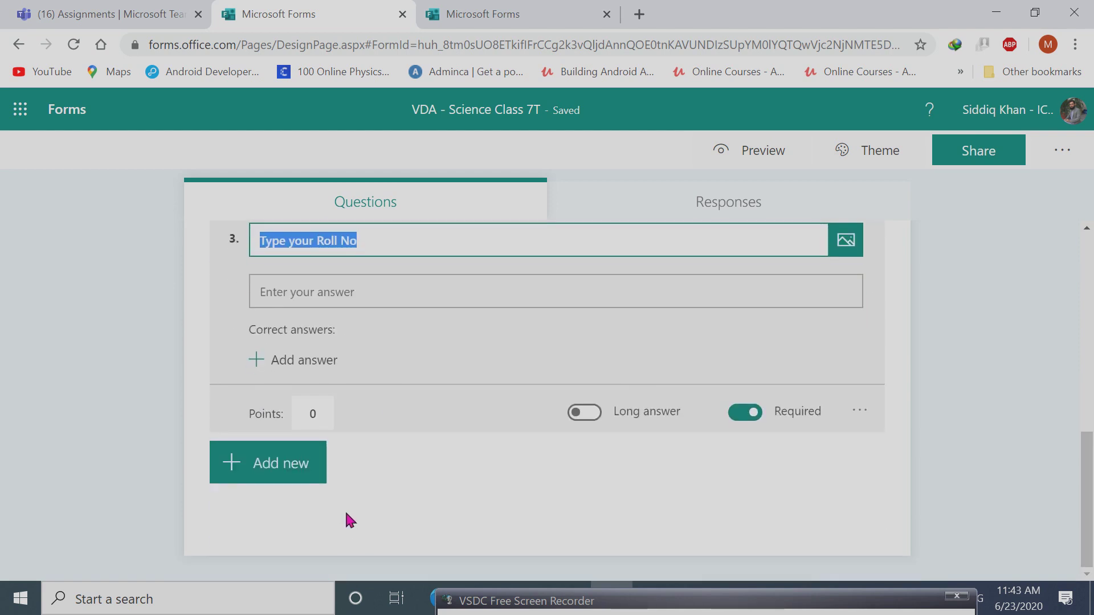
# Add a new section after the roll number question, titled "Multiple Choice Questions" followed by "Allowed Time: 30"
pyautogui.click(276, 466)
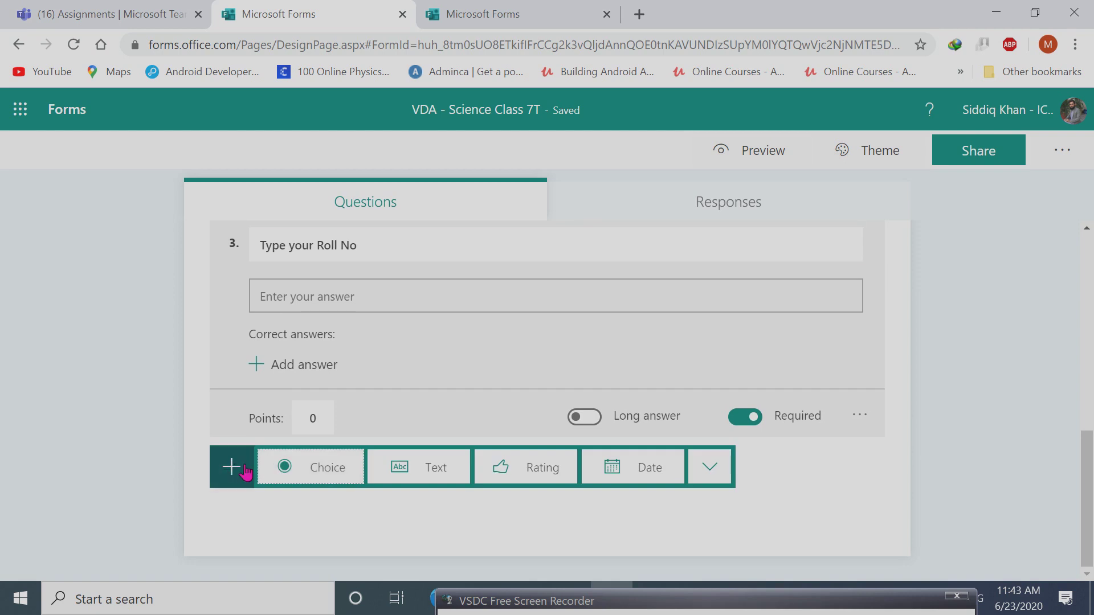
pyautogui.click(712, 473)
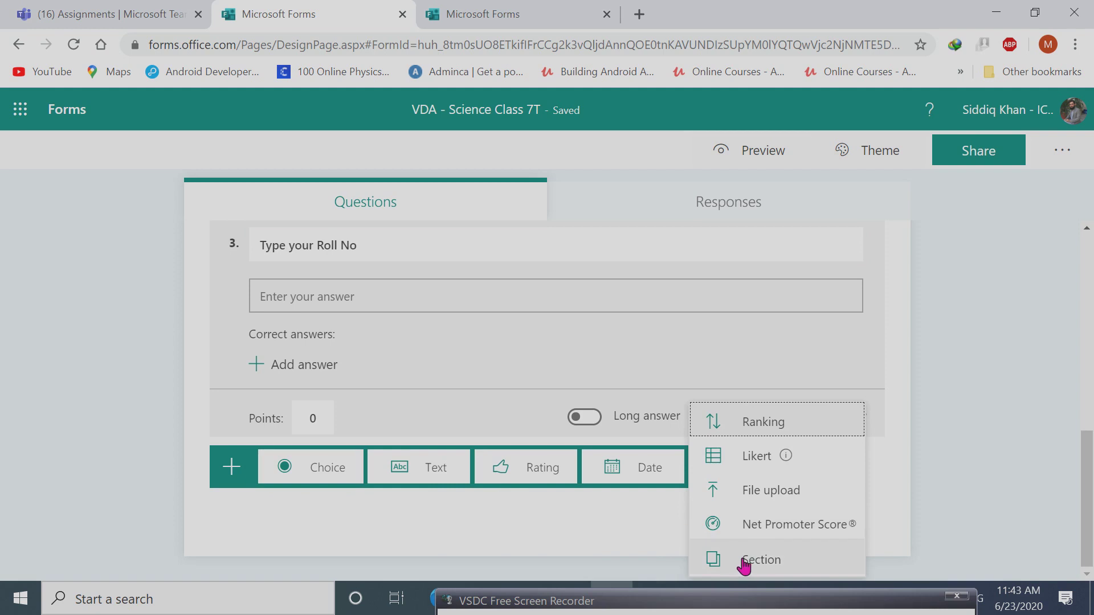
pyautogui.click(796, 562)
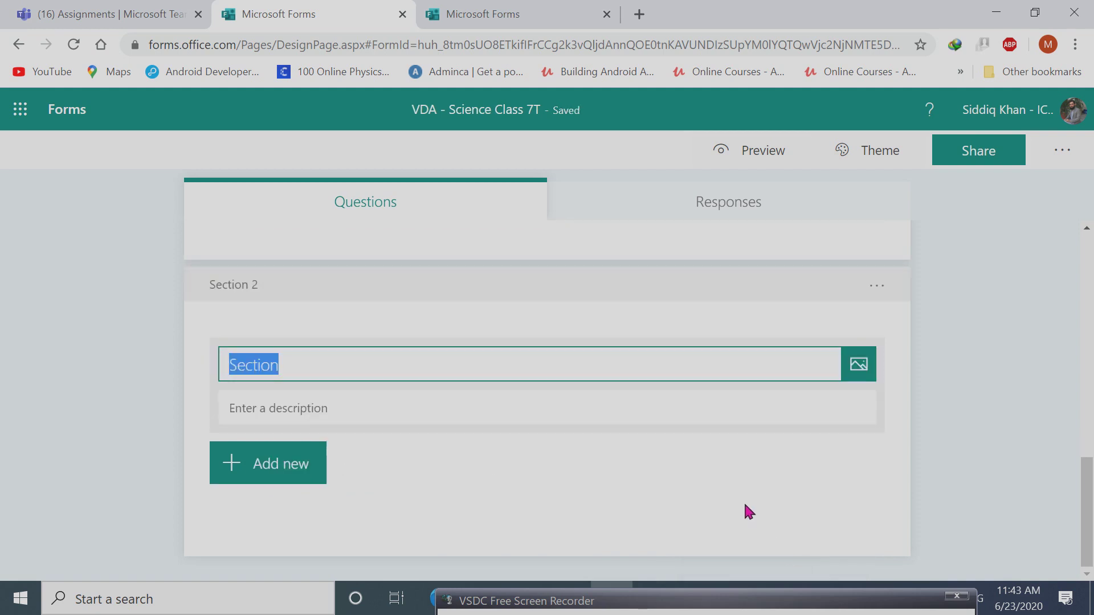
pyautogui.write('Mul')
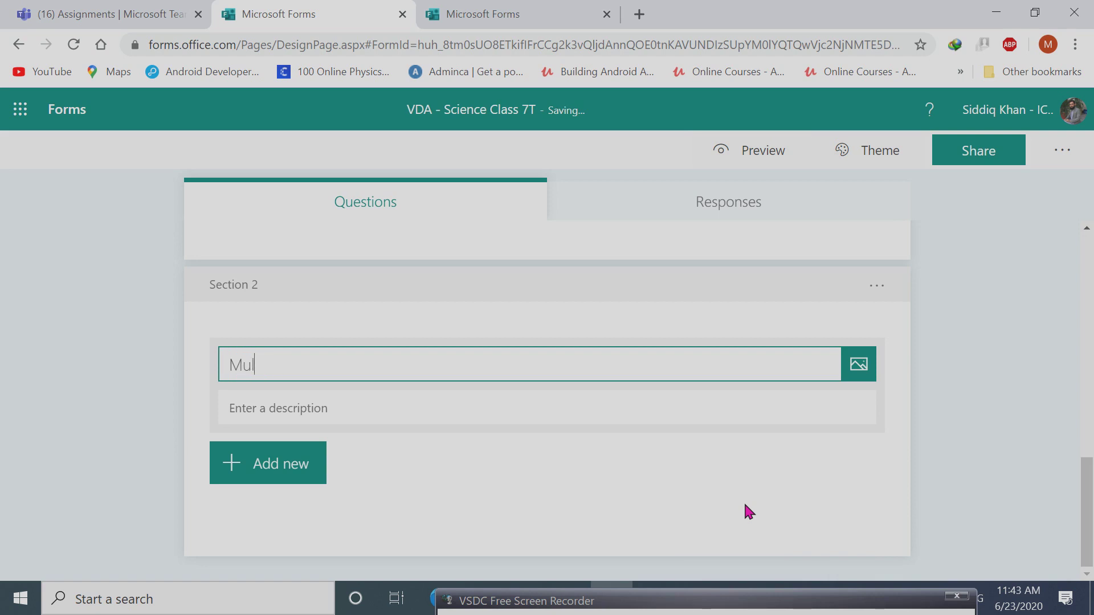
pyautogui.write('tiple Chois')
pyautogui.press('BackSpace')
pyautogui.write('ce Questions ')
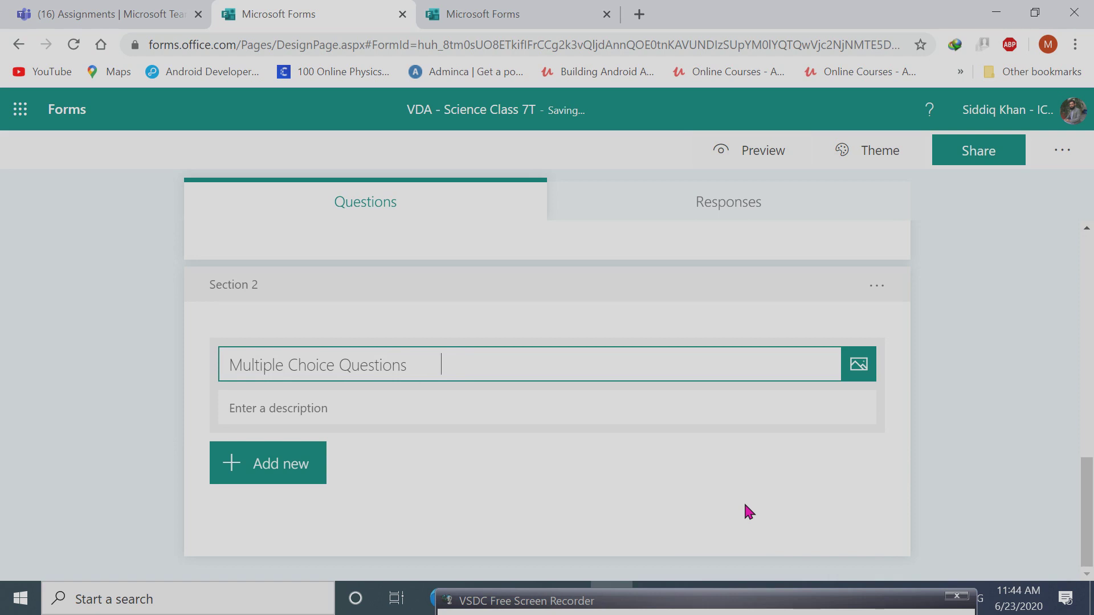
pyautogui.write('         Allowed Time')
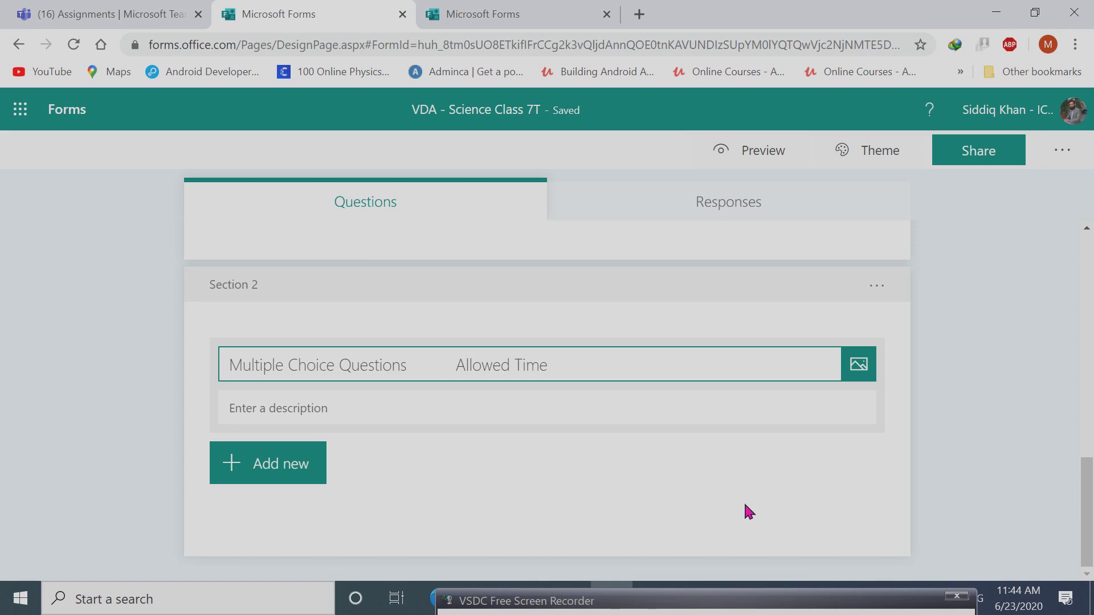
pyautogui.write(': ')
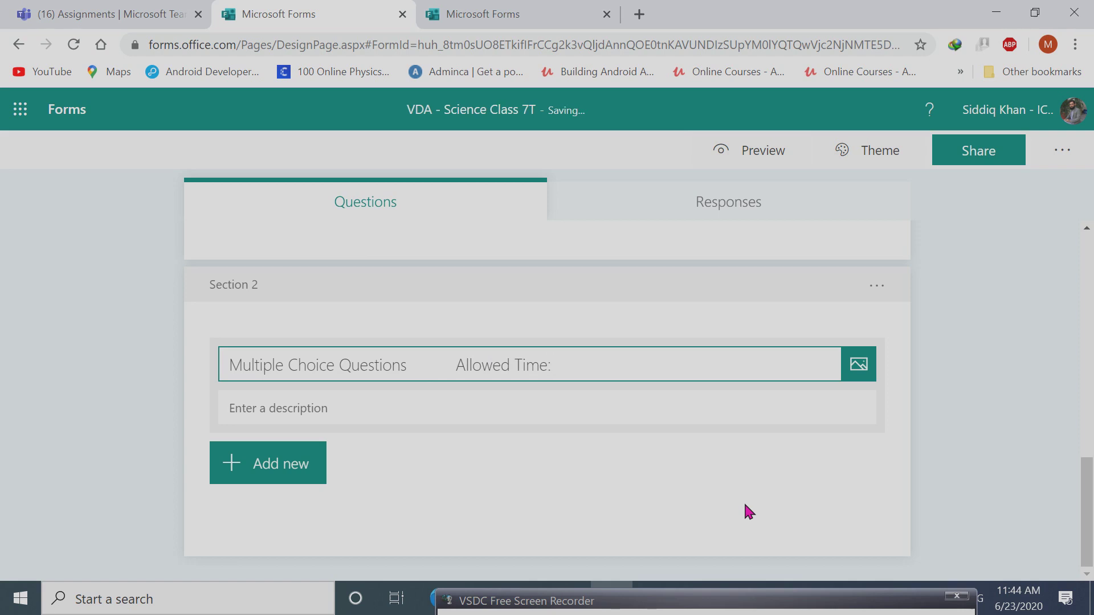
pyautogui.write('30')
# Enter "Chose the best answer of the folloing" as the description of the multiple choice section
pyautogui.click(433, 408)
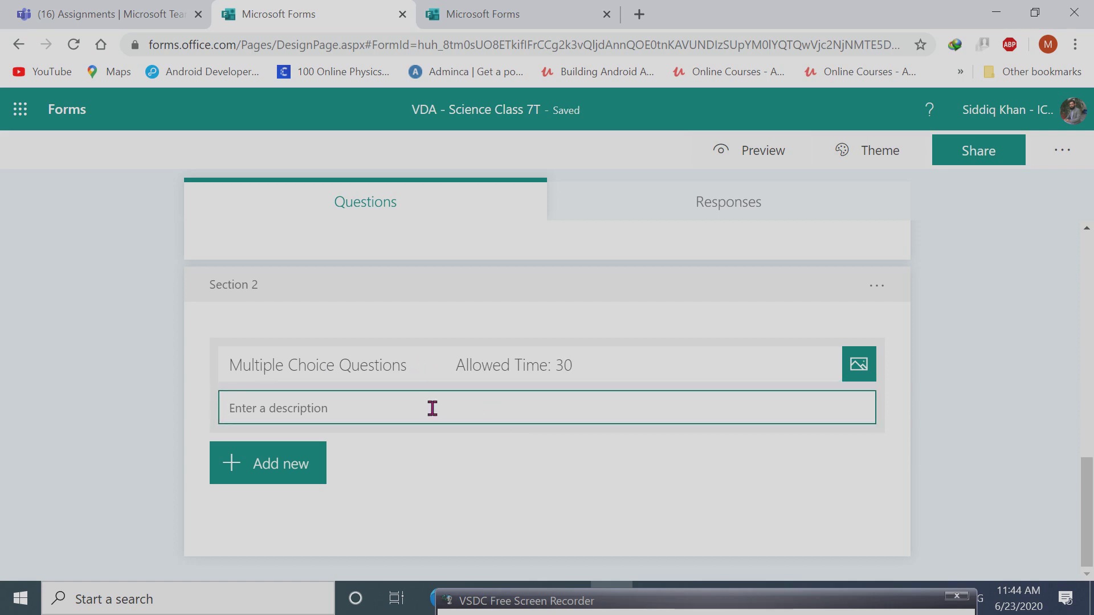
pyautogui.write('Cho')
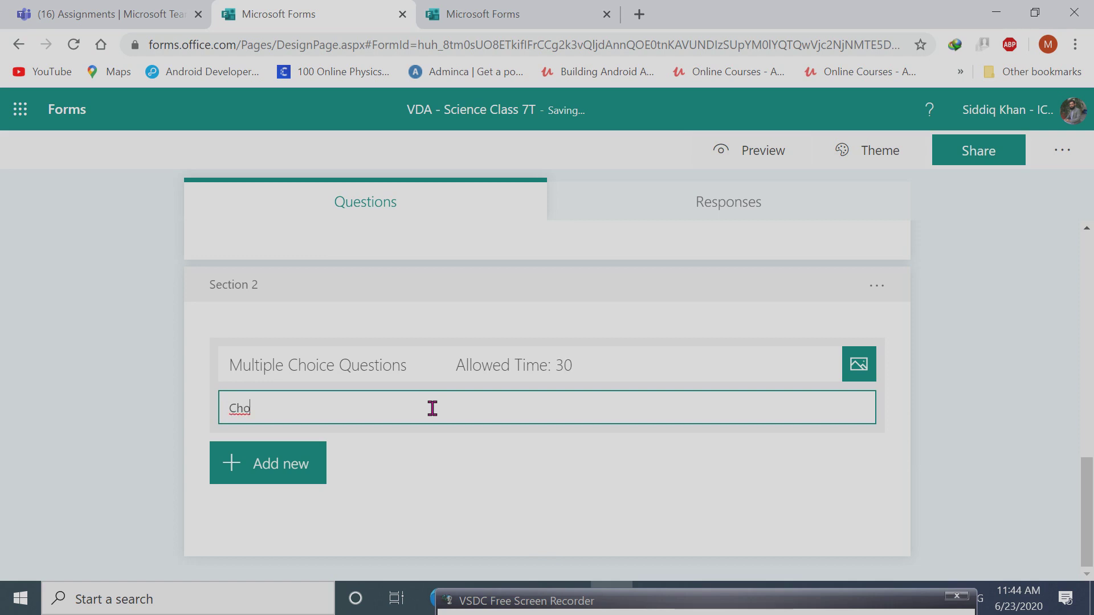
pyautogui.press('BackSpace')
pyautogui.press('BackSpace')
pyautogui.write('hoo')
pyautogui.press('BackSpace')
pyautogui.write('se the best anw')
pyautogui.press('BackSpace')
pyautogui.write('swer of th')
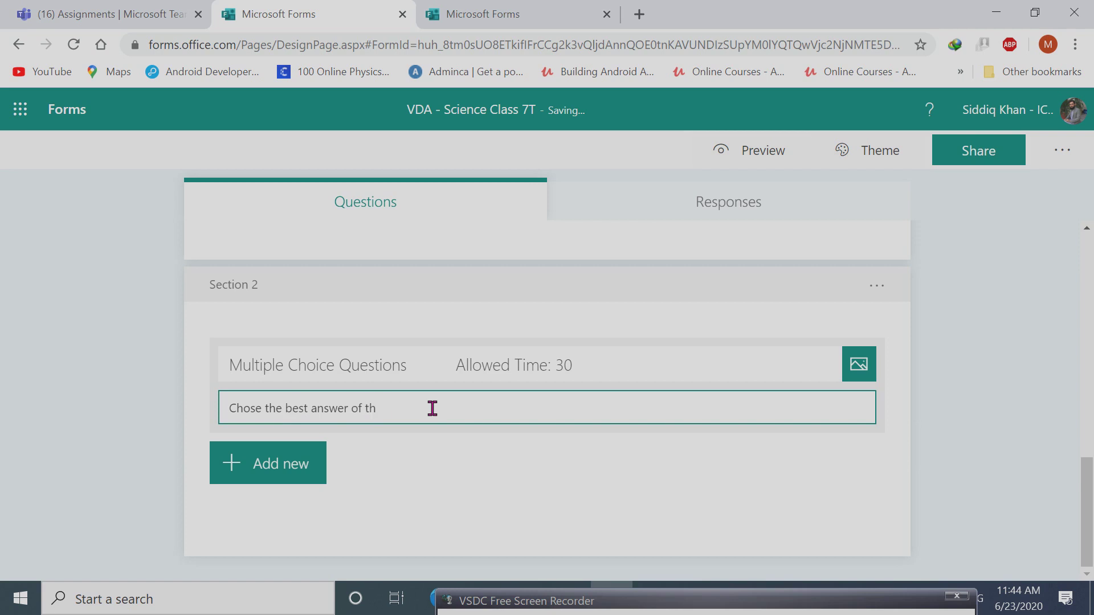
pyautogui.write('e folloing')
# Correct the misspelled last word of the section description to "following"
pyautogui.click(402, 409)
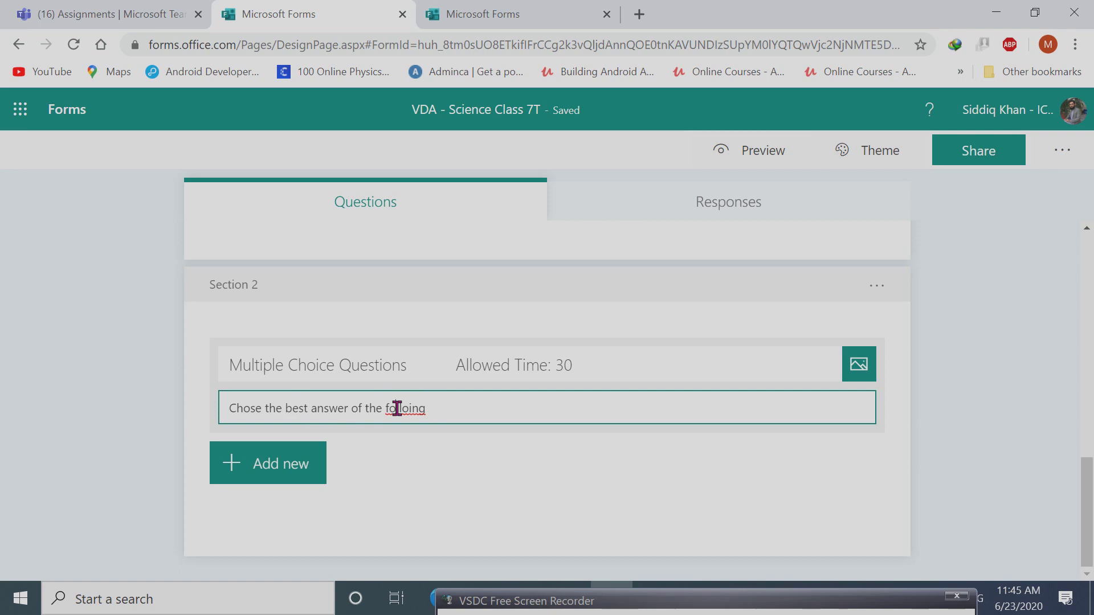
pyautogui.write('w')
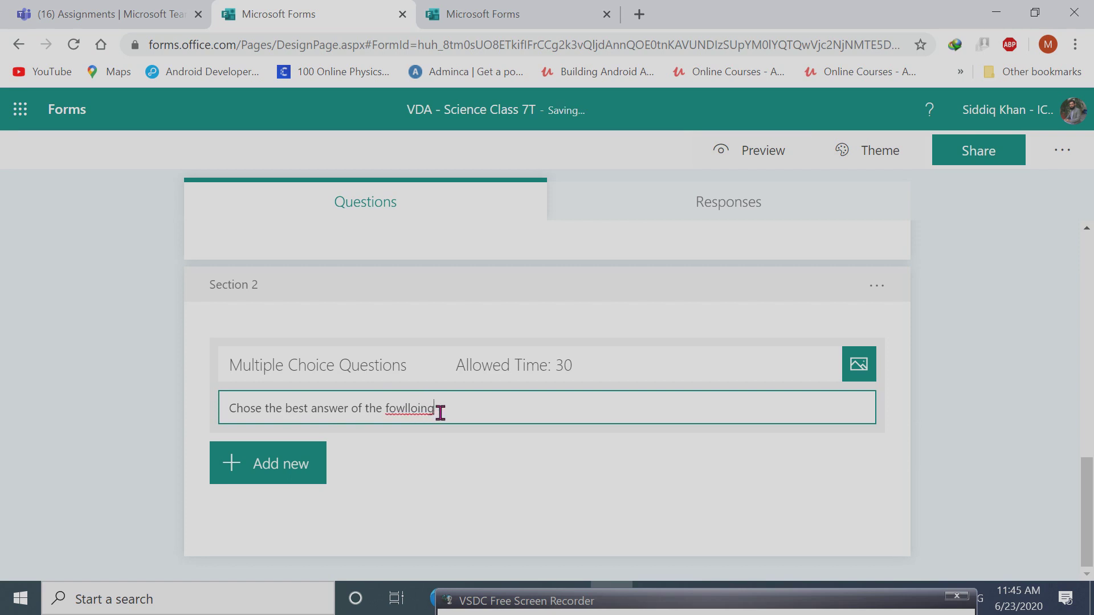
pyautogui.rightClick(420, 412)
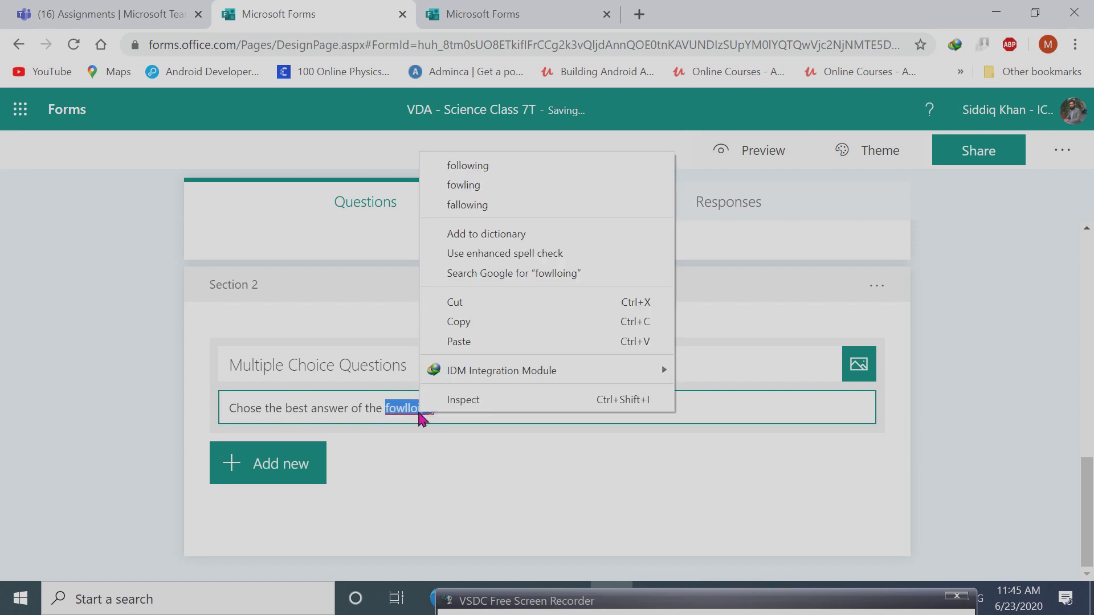
pyautogui.click(489, 165)
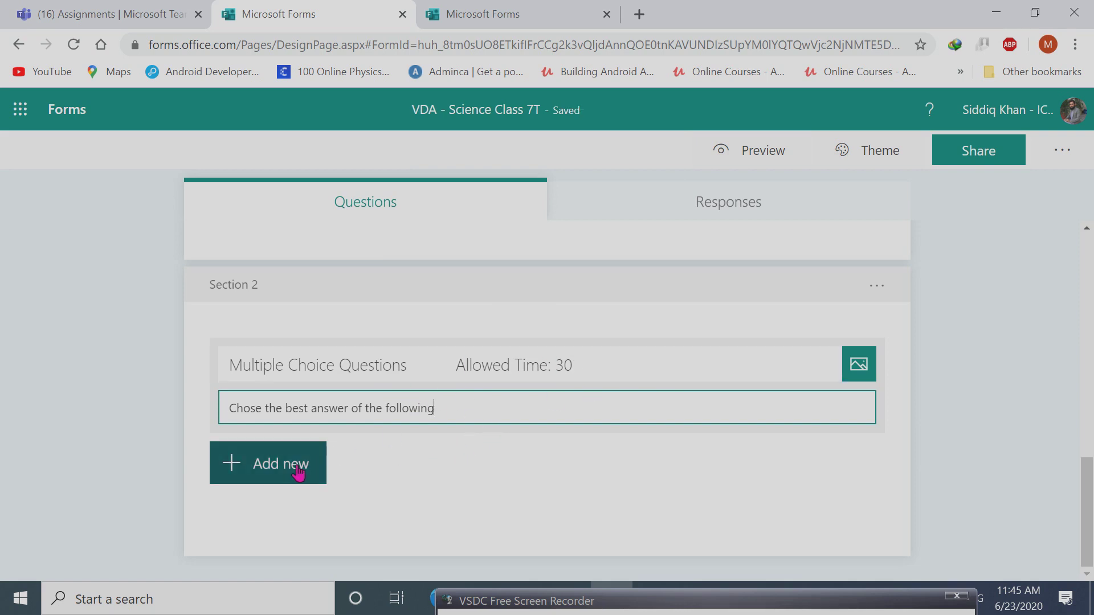
# Add a choice question worded "To find out number of neutrons in an atom, we need to know the", copied from the Notepad document
pyautogui.click(256, 473)
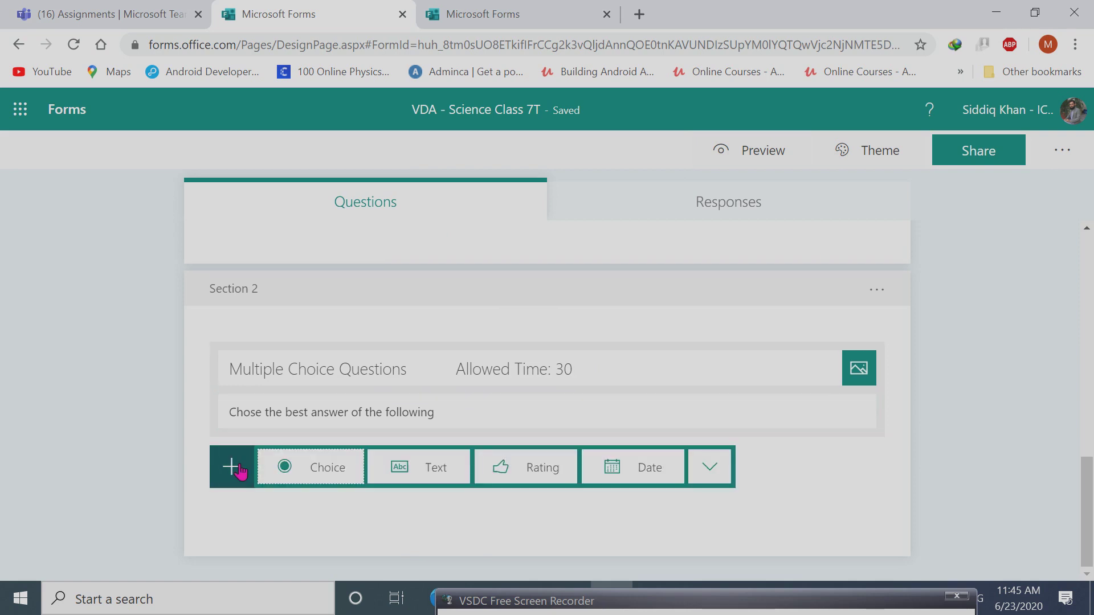
pyautogui.click(294, 472)
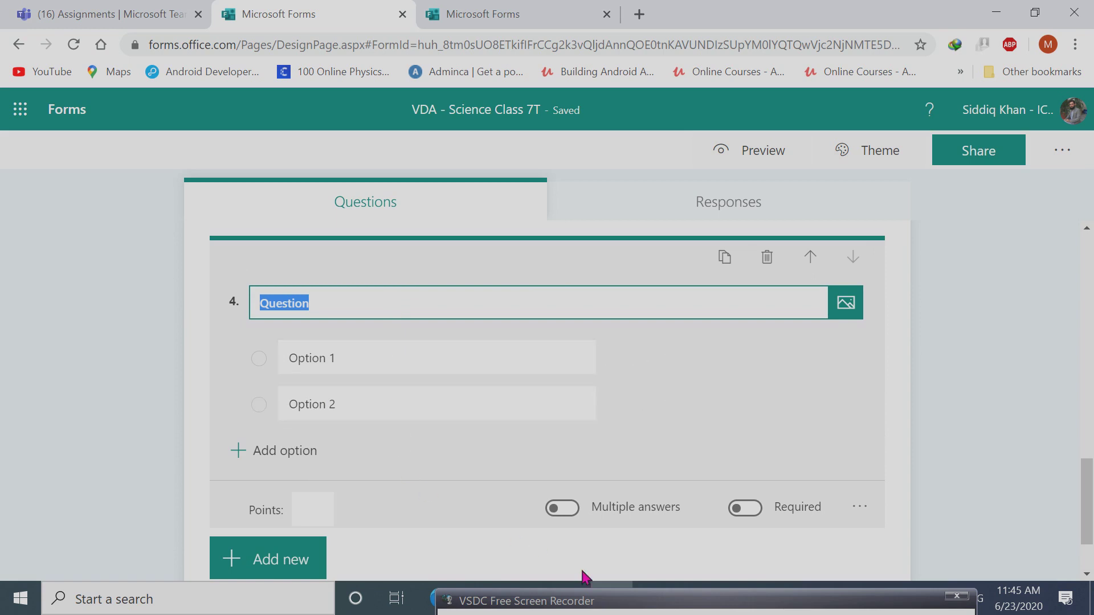
pyautogui.click(623, 608)
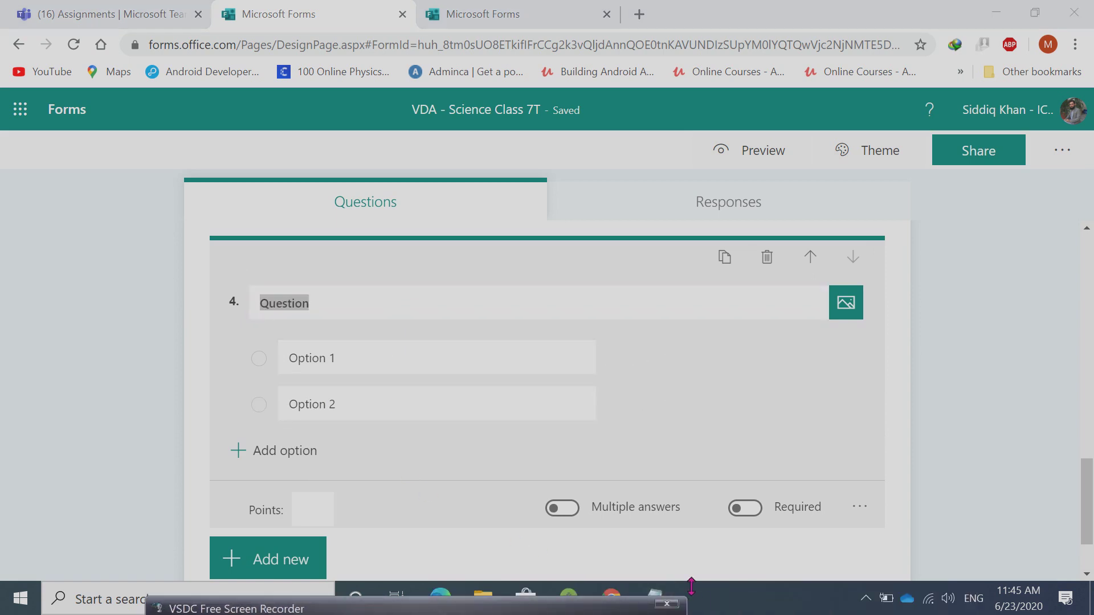
pyautogui.click(655, 596)
pyautogui.moveTo(535, 157); pyautogui.dragTo(237, 159)
pyautogui.hotkey('ctrl', 'c')
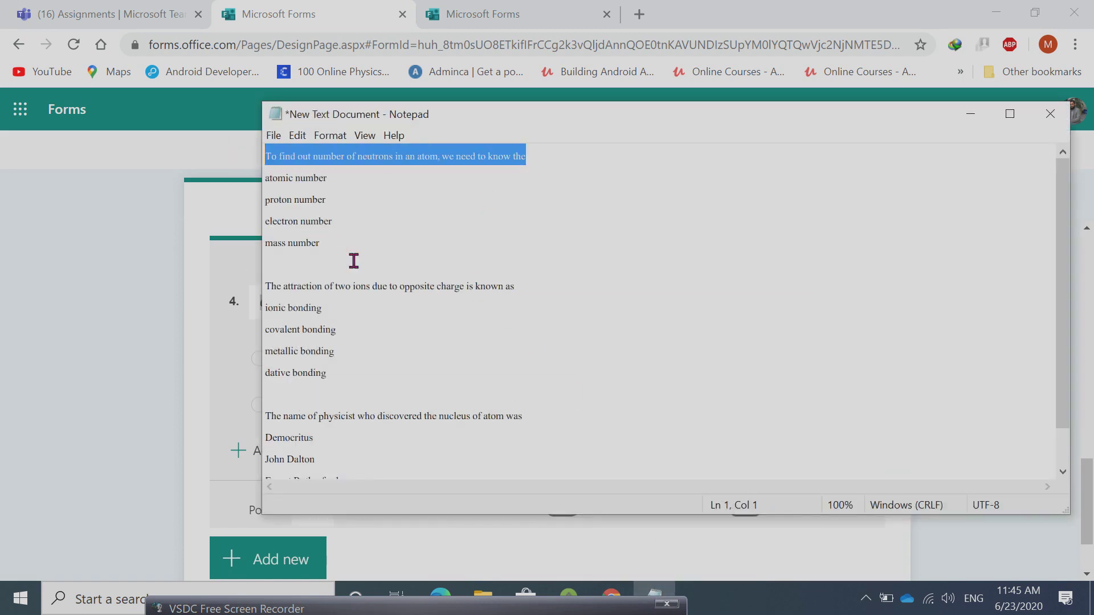
pyautogui.click(179, 324)
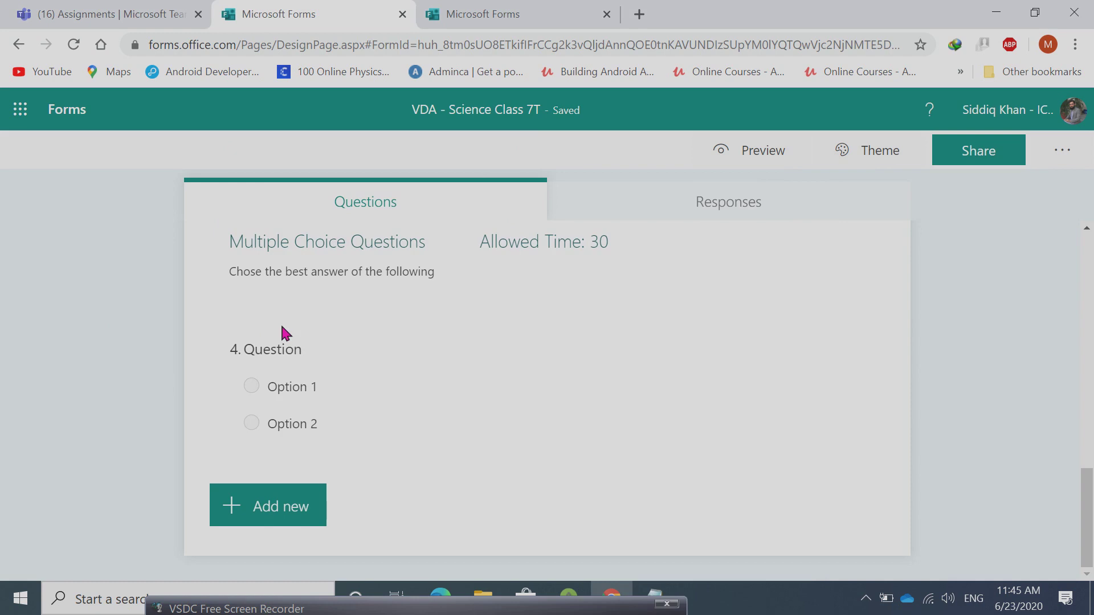
pyautogui.scroll(3, 272, 344)
pyautogui.scroll(-3, 272, 344)
pyautogui.click(349, 351)
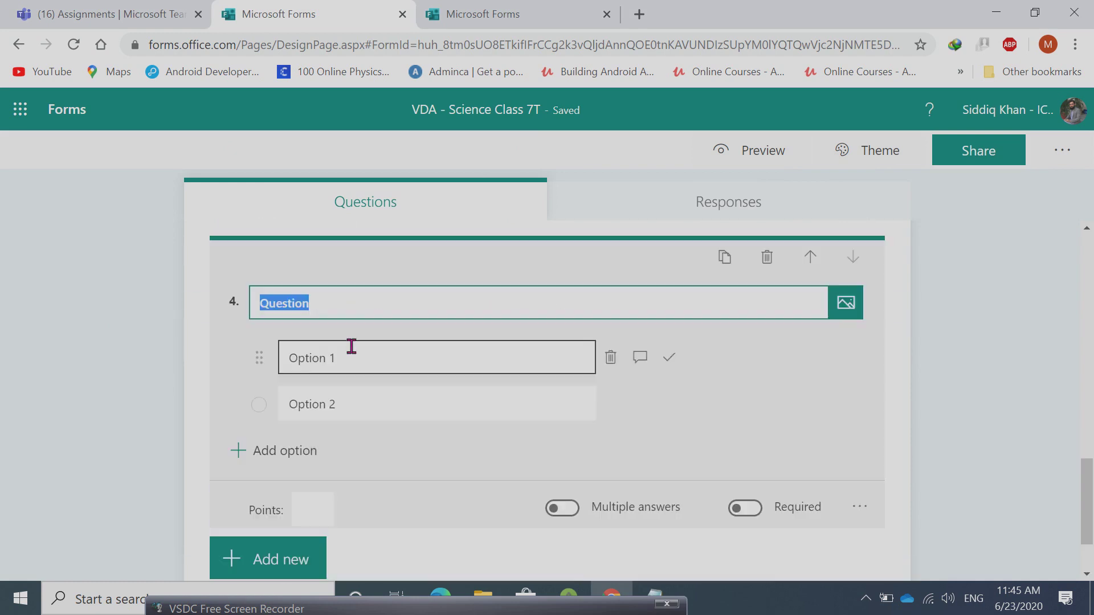
pyautogui.hotkey('ctrl', 'v')
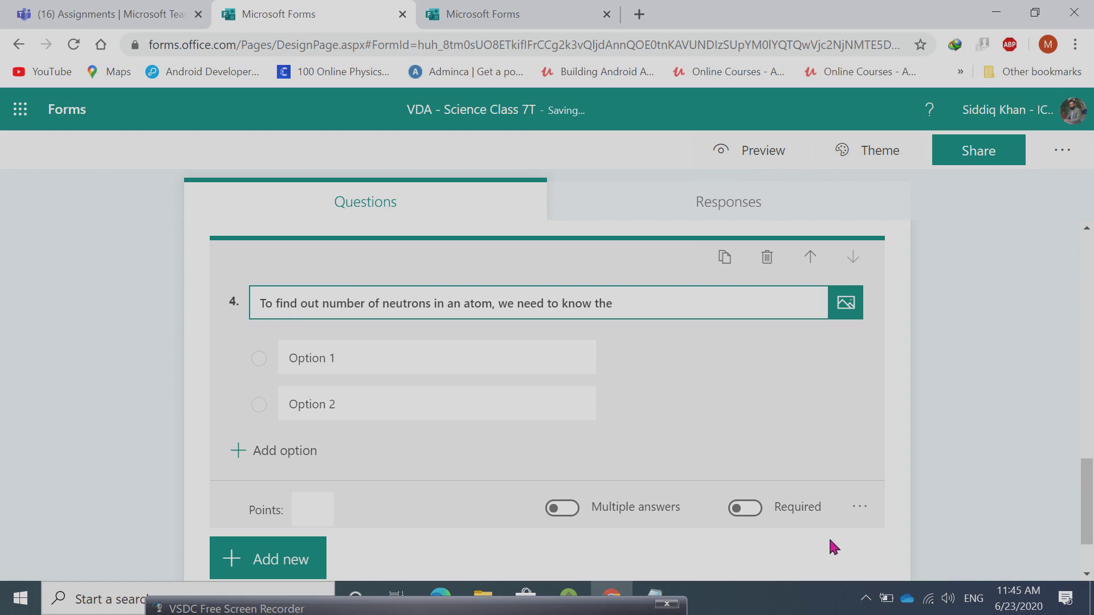
# Fill the first answer option of the neutrons question with "atomic number", copied from the Notepad document
pyautogui.click(659, 596)
pyautogui.moveTo(359, 179); pyautogui.dragTo(259, 178)
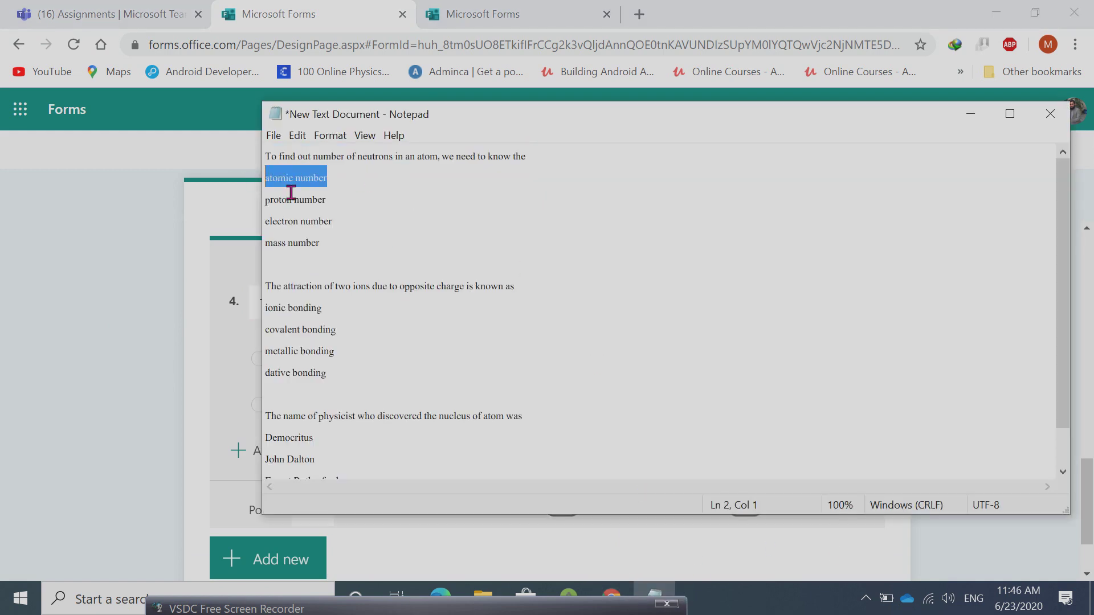
pyautogui.click(188, 329)
pyautogui.click(333, 397)
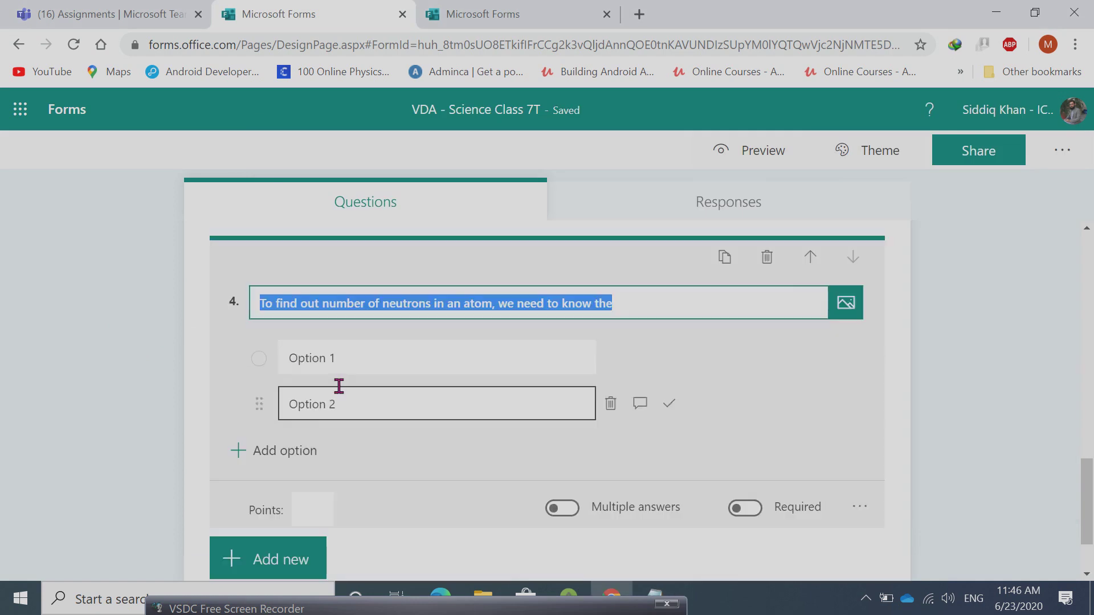
pyautogui.click(375, 351)
pyautogui.write('atomic number')
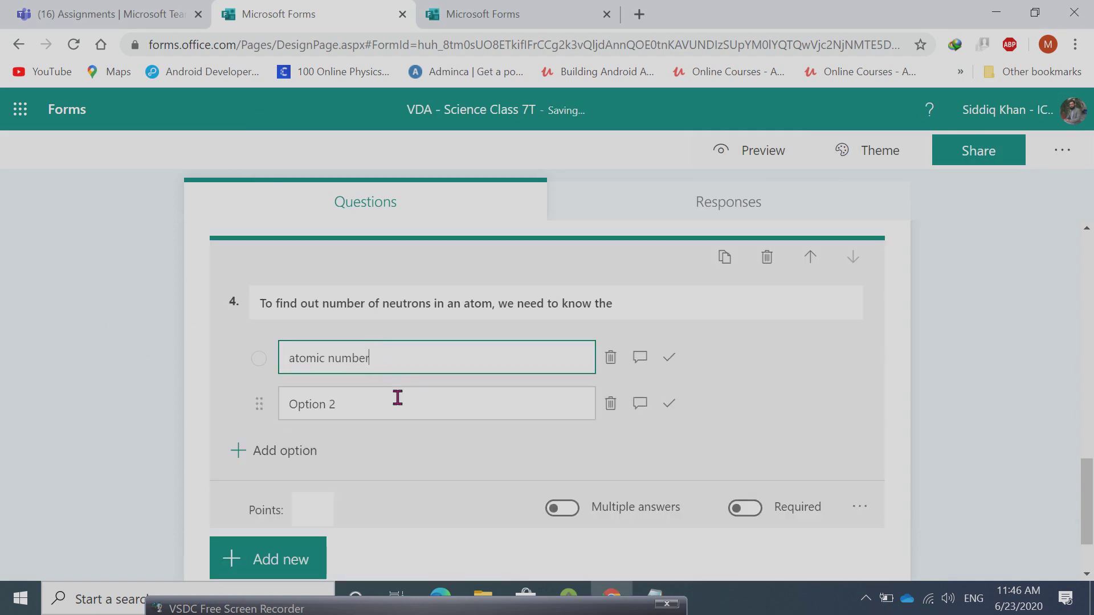
# Fill the second answer option of the neutrons question with "proton number", copied from the Notepad document
pyautogui.click(661, 597)
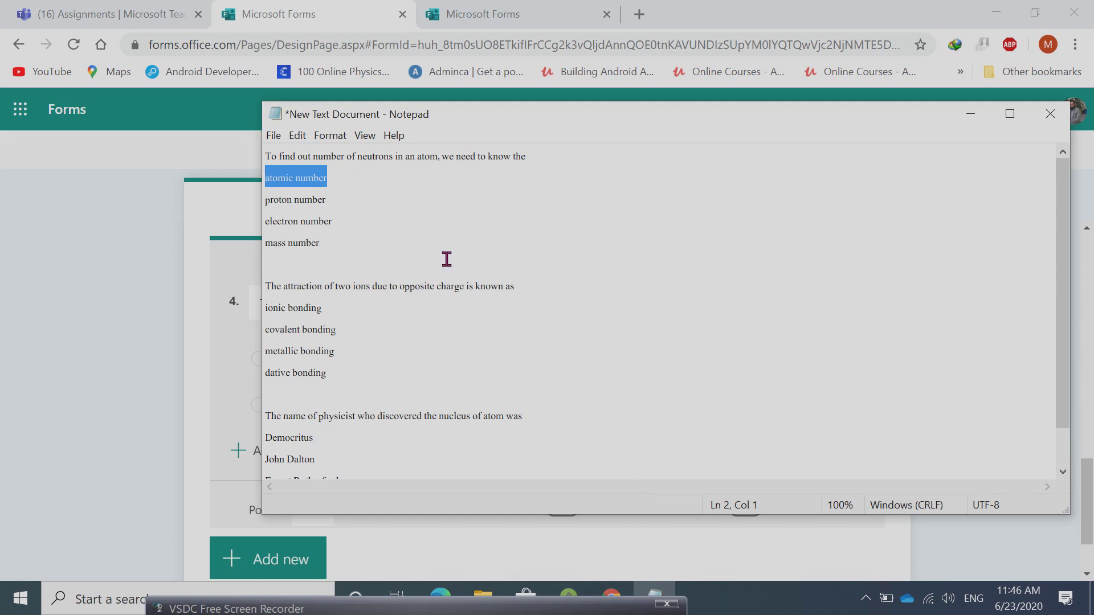
pyautogui.moveTo(328, 200); pyautogui.dragTo(255, 203)
pyautogui.hotkey('ctrl', 'c')
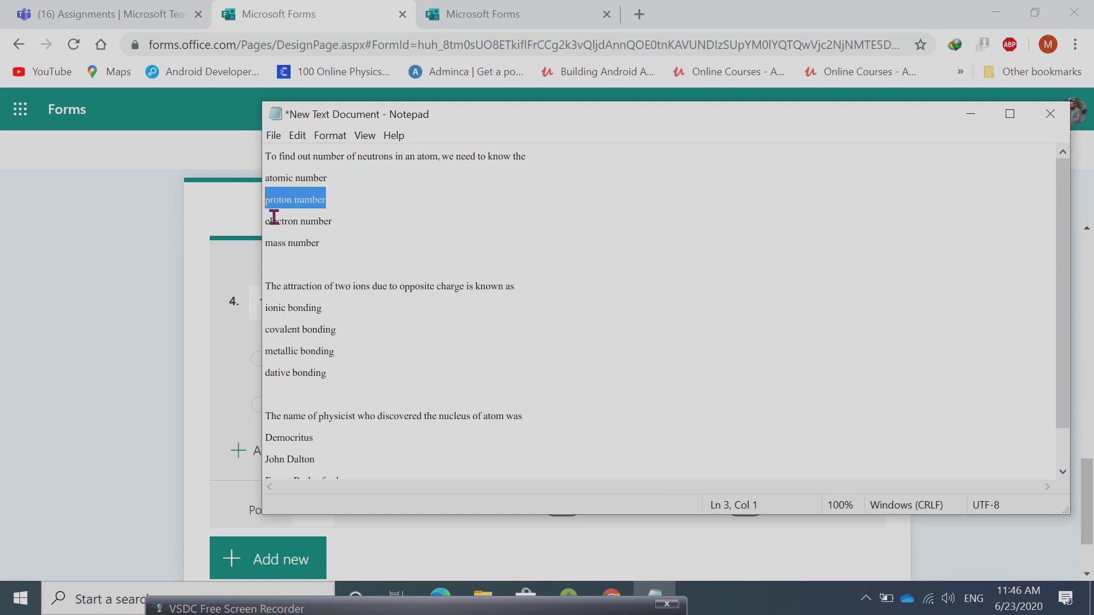
pyautogui.click(181, 383)
pyautogui.click(338, 411)
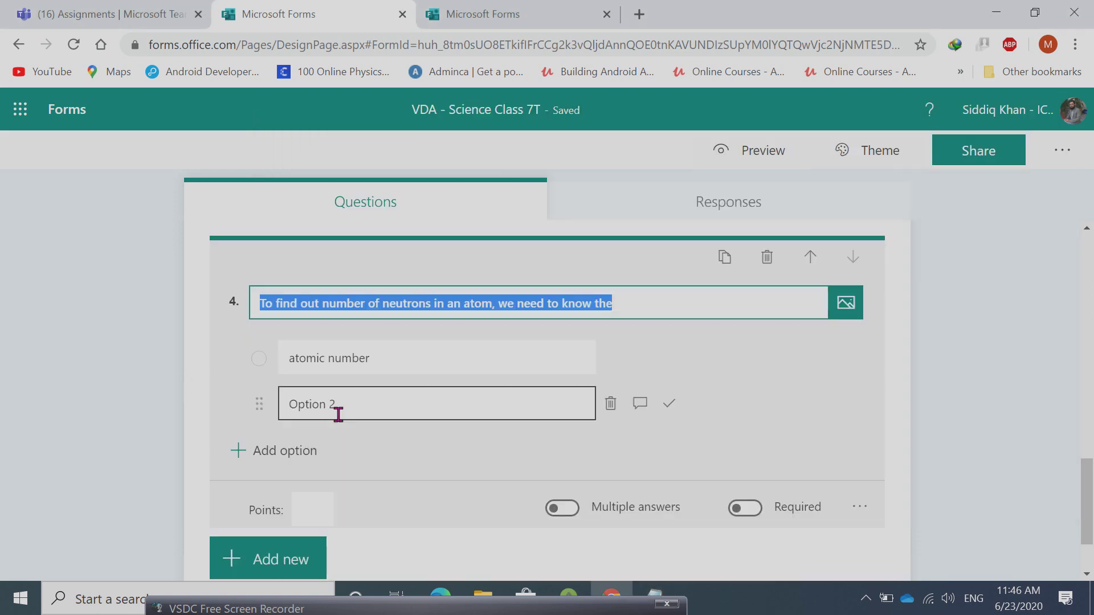
pyautogui.click(338, 411)
pyautogui.hotkey('ctrl', 'v')
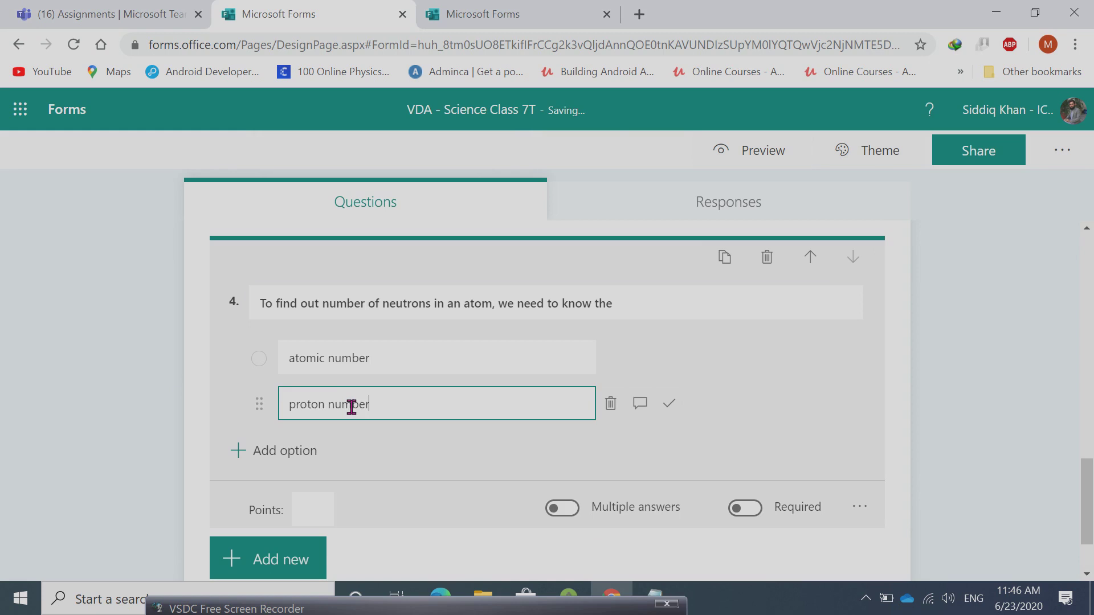
# Add a third answer option reading "electron number" to the neutrons question, copied from the Notepad document
pyautogui.click(239, 456)
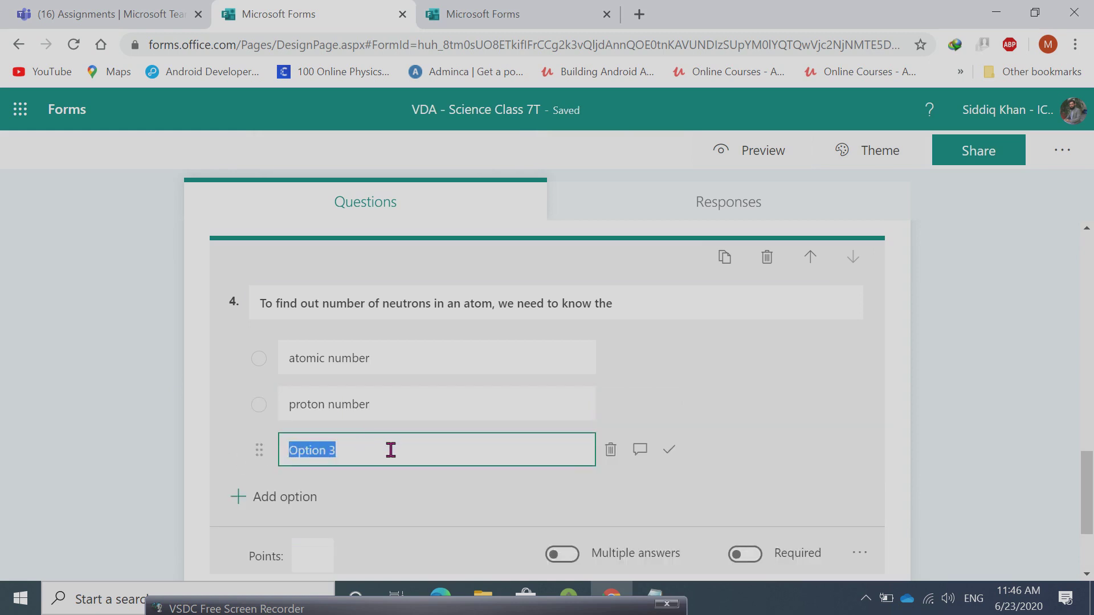
pyautogui.click(655, 598)
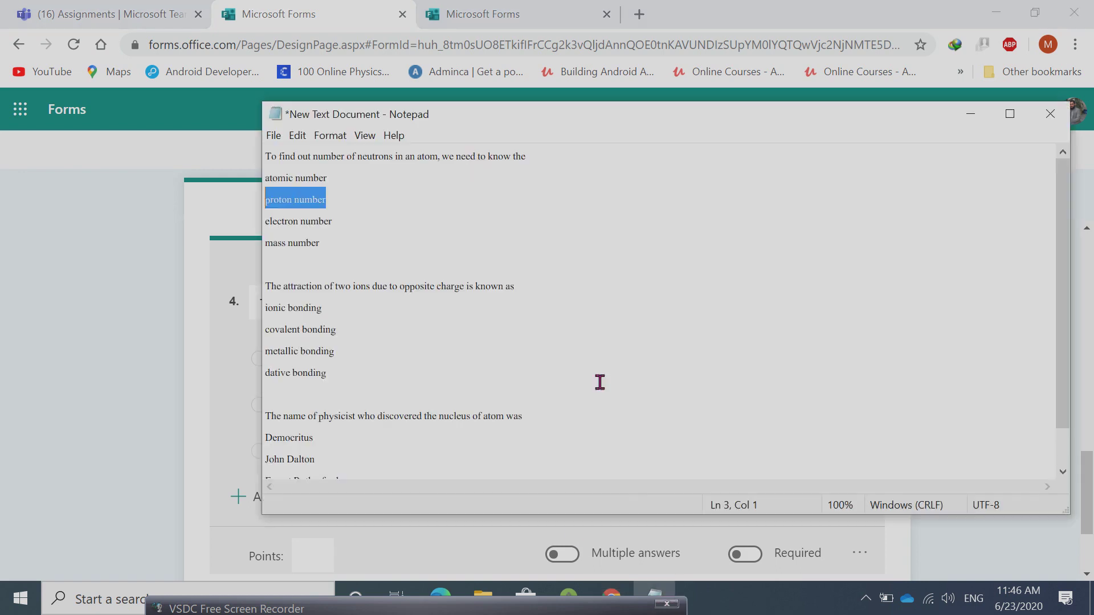
pyautogui.moveTo(337, 222); pyautogui.dragTo(252, 230)
pyautogui.hotkey('ctrl', 'c')
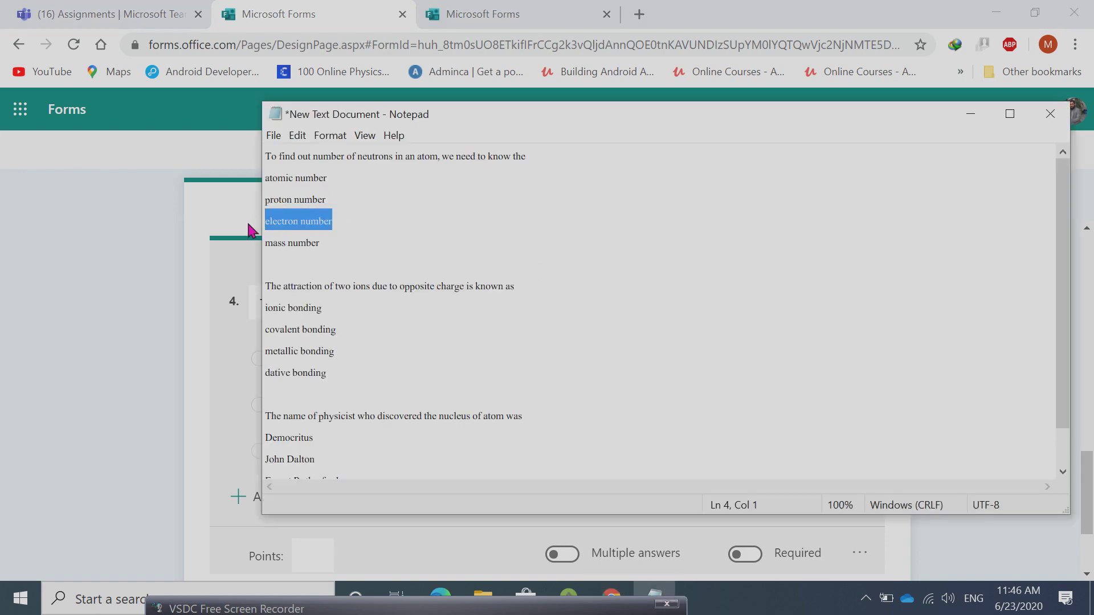
pyautogui.click(188, 365)
pyautogui.click(271, 416)
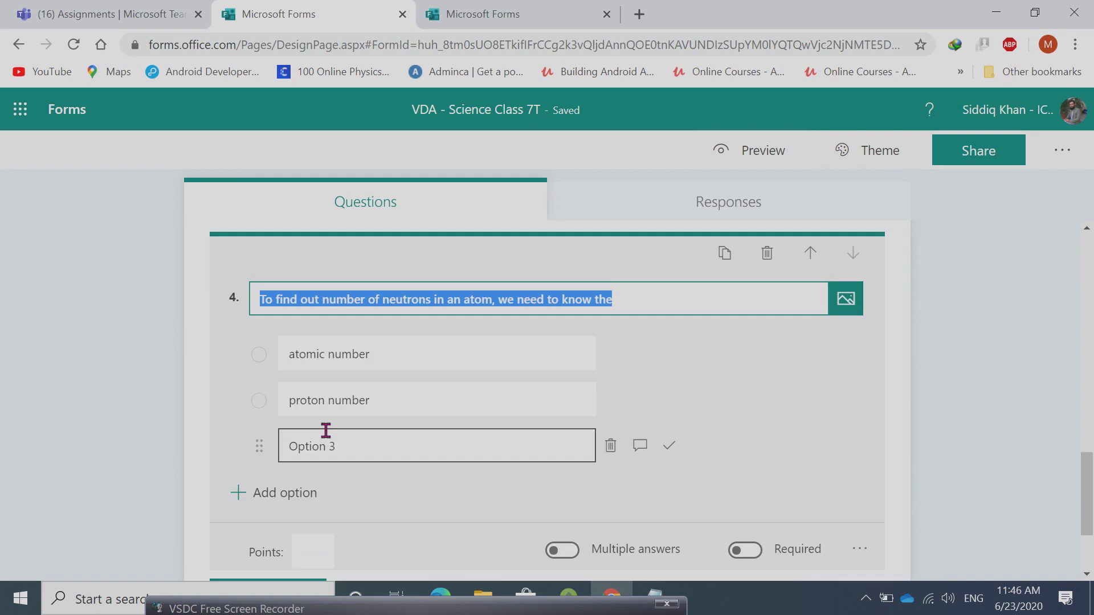
pyautogui.moveTo(337, 445); pyautogui.dragTo(283, 445)
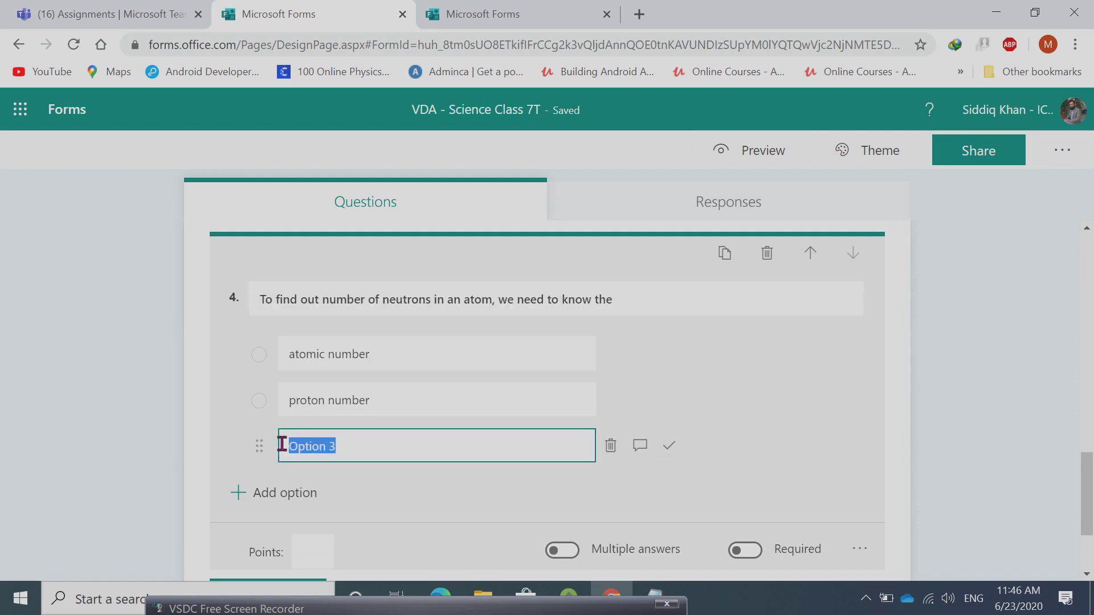
pyautogui.hotkey('ctrl', 'v')
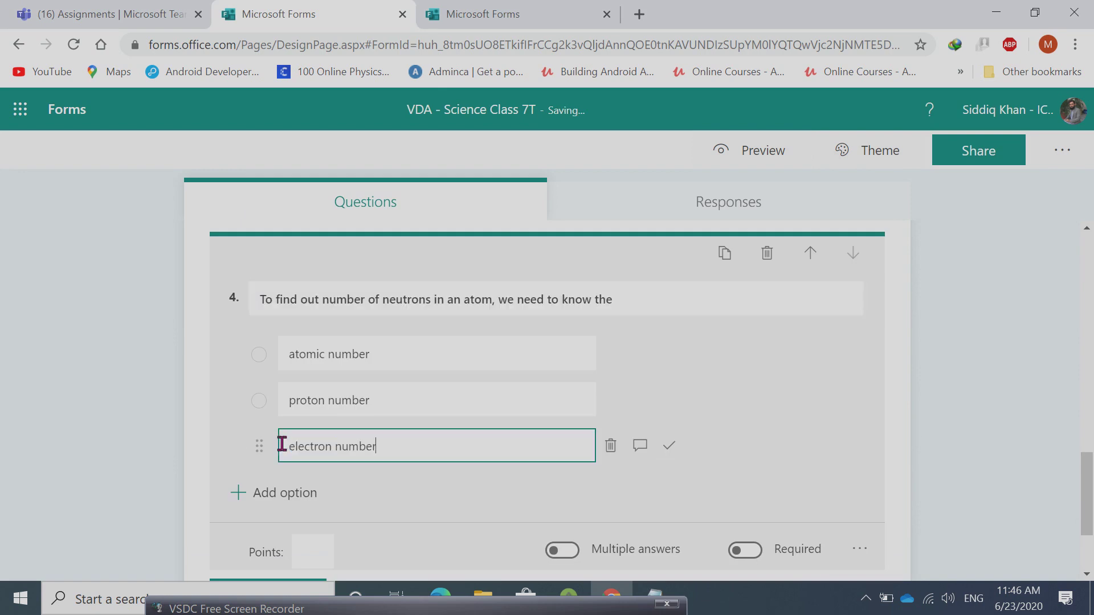
# Add a fourth answer option reading "mass number" to the neutrons question, copied from the Notepad document
pyautogui.click(258, 494)
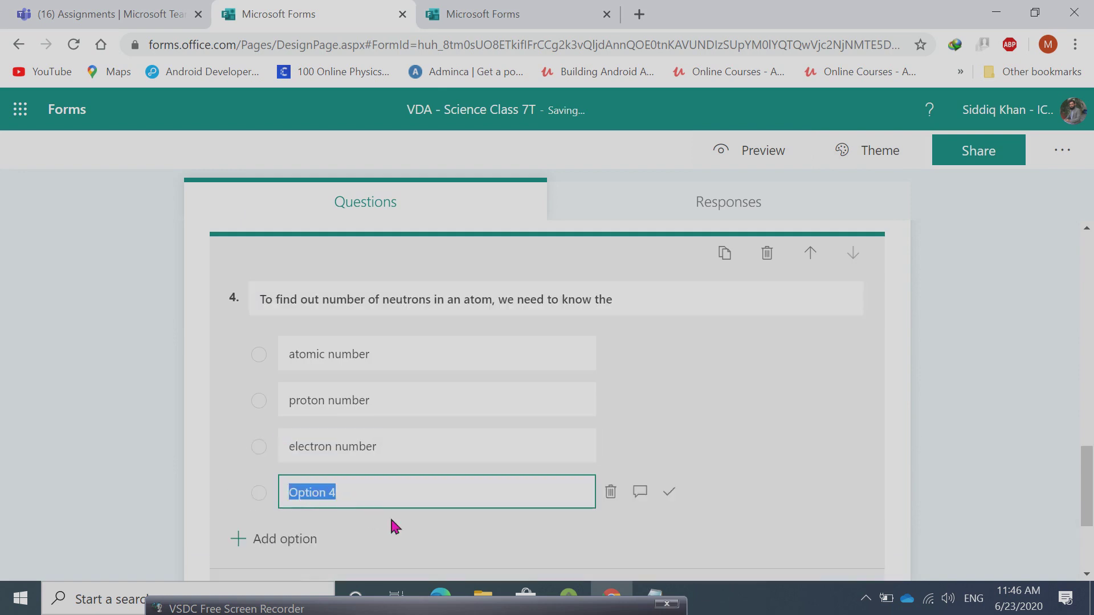
pyautogui.click(653, 584)
pyautogui.click(333, 246)
pyautogui.moveTo(333, 247); pyautogui.dragTo(156, 238)
pyautogui.hotkey('ctrl', 'c')
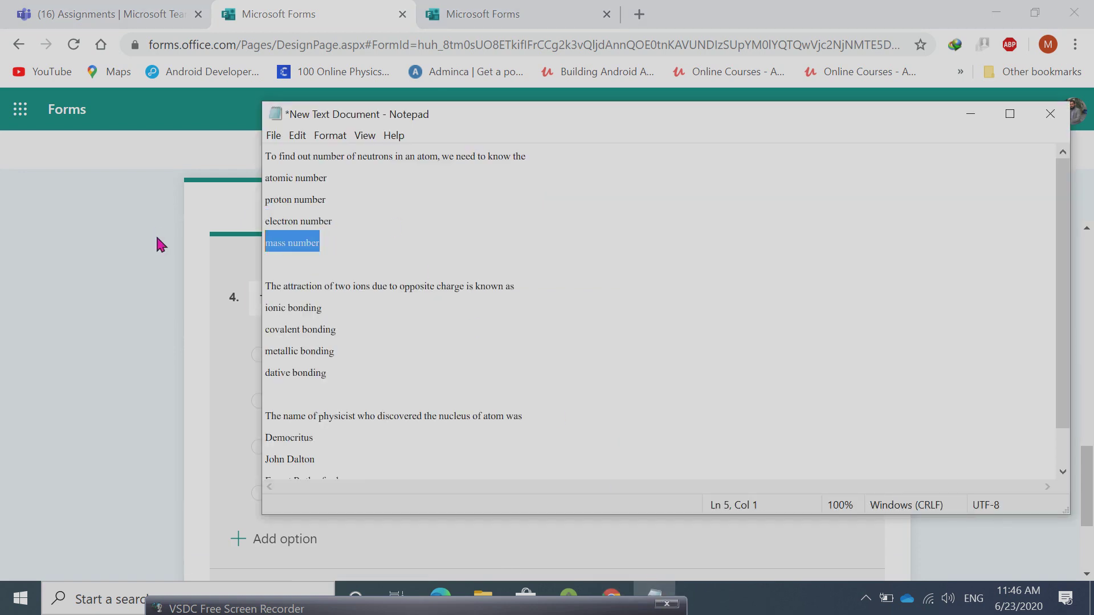
pyautogui.click(174, 237)
pyautogui.click(278, 425)
pyautogui.click(313, 470)
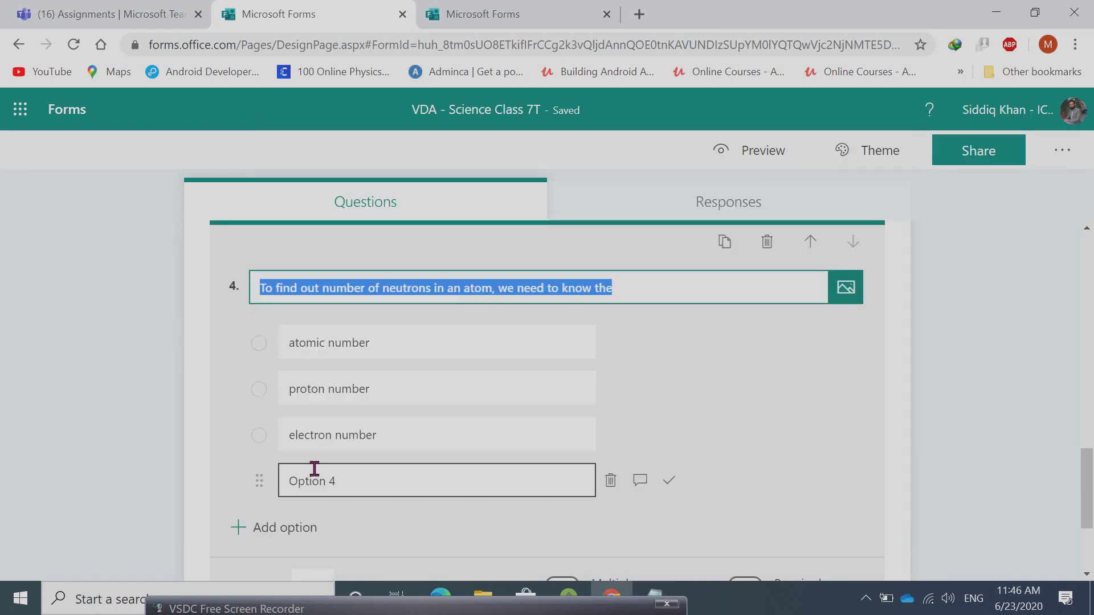
pyautogui.moveTo(287, 480); pyautogui.dragTo(347, 479)
pyautogui.hotkey('ctrl', 'v')
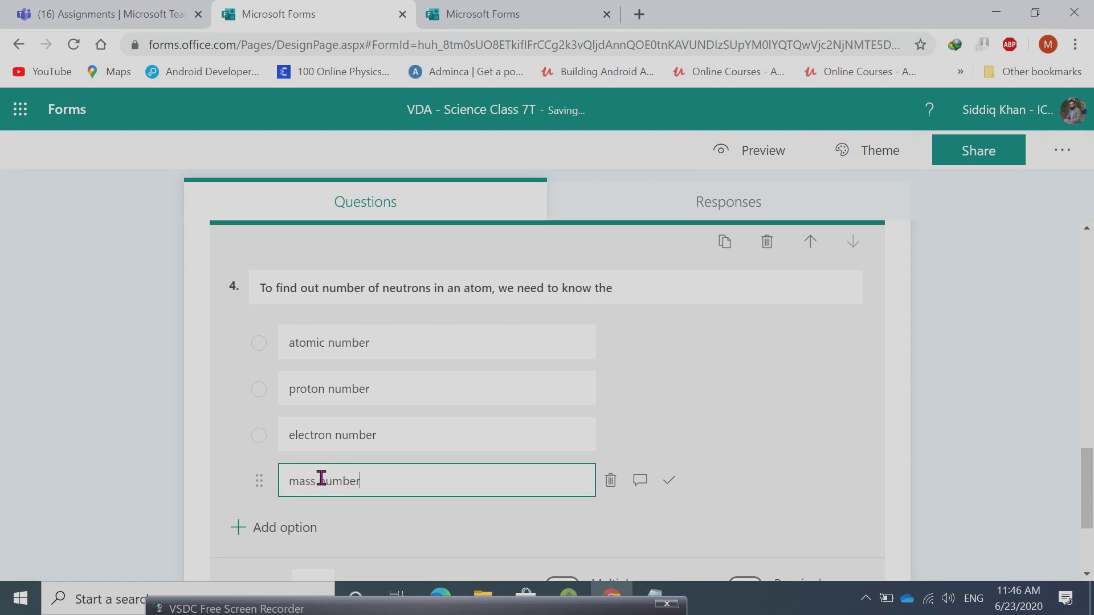
# Mark "mass number" as the correct answer of the neutrons question
pyautogui.scroll(-3, 643, 359)
pyautogui.scroll(3, 642, 358)
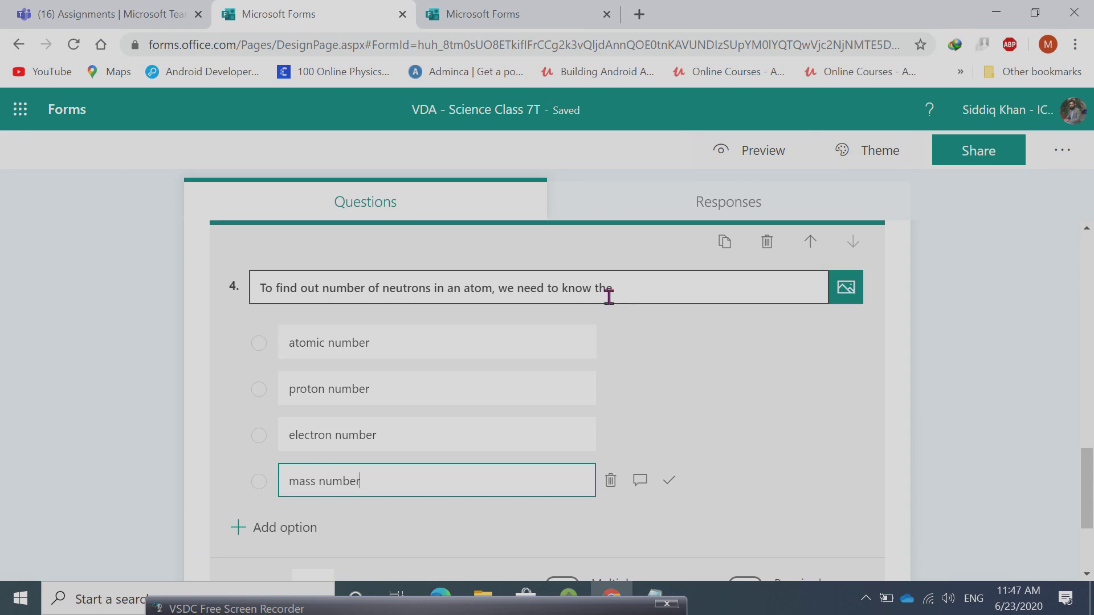
pyautogui.click(670, 485)
pyautogui.scroll(-1, 611, 509)
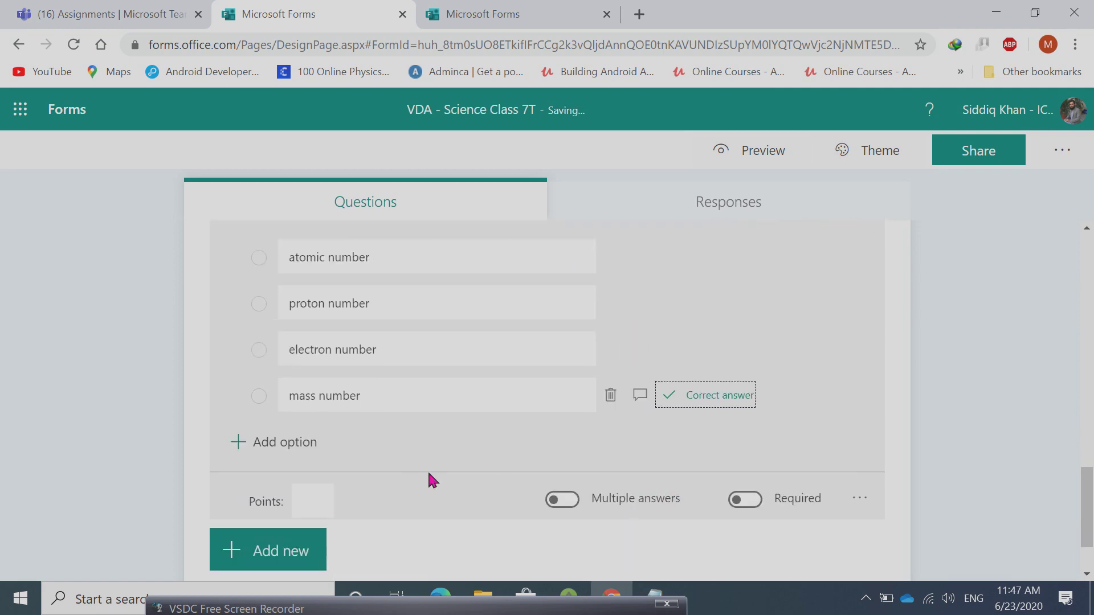
# Make the neutrons question required and worth 1 point
pyautogui.click(739, 502)
pyautogui.click(312, 501)
pyautogui.write('1')
pyautogui.scroll(3, 400, 512)
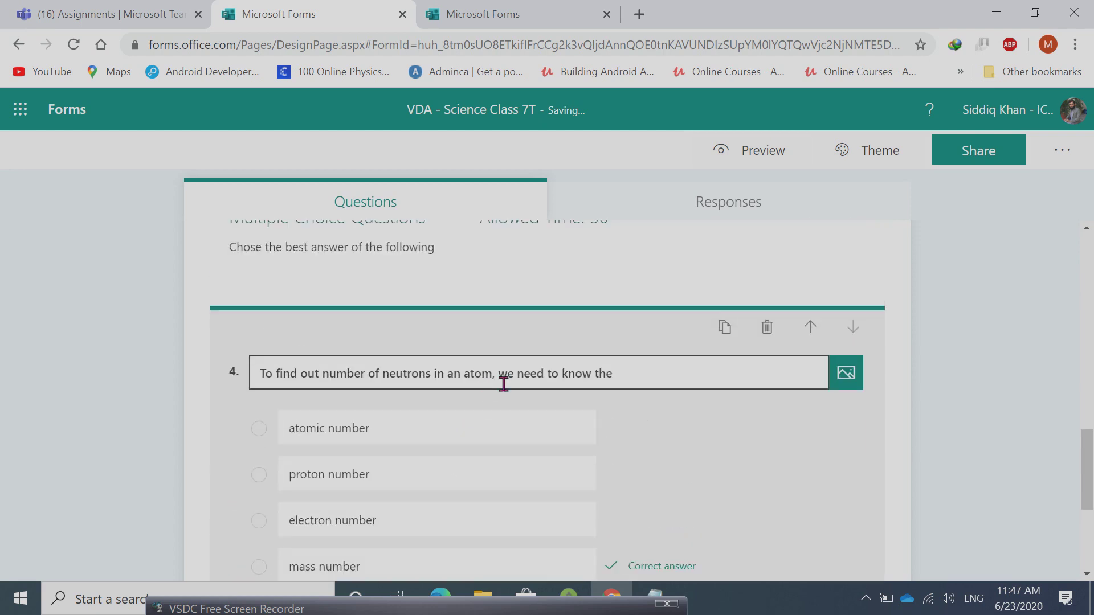
pyautogui.scroll(-5, 537, 371)
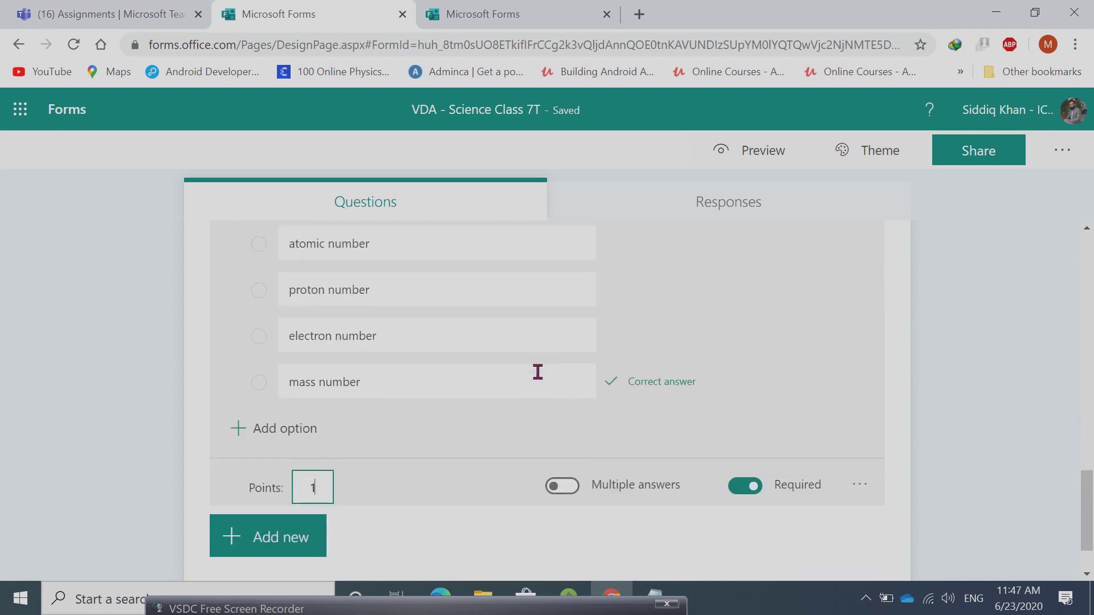
# Open the choice of new question types, and look over the quiz from its title through its questions
pyautogui.click(269, 476)
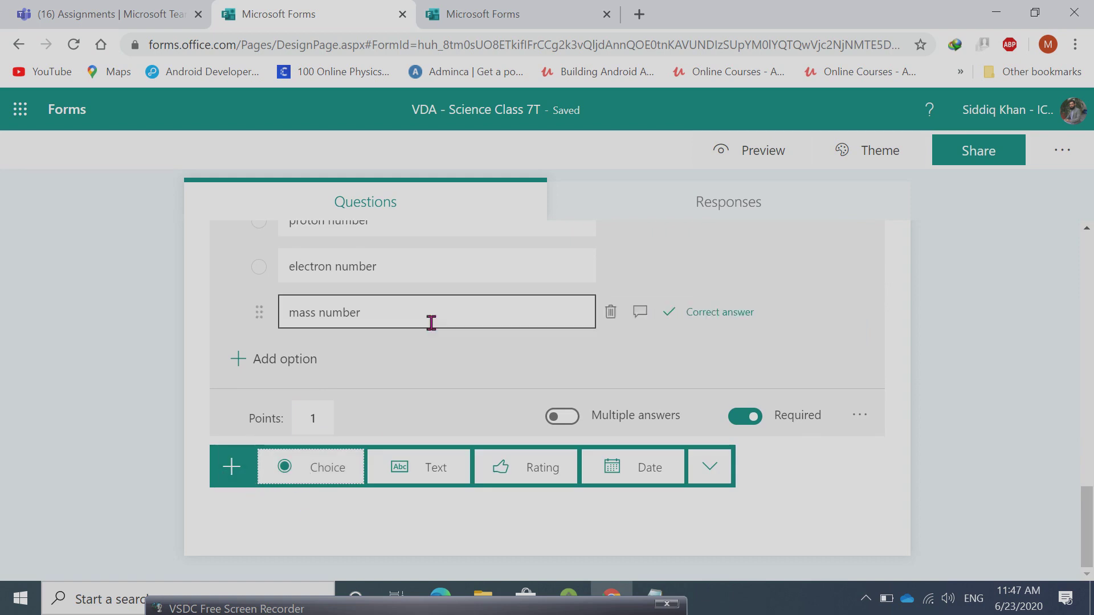
pyautogui.scroll(10, 427, 376)
pyautogui.scroll(5, 427, 379)
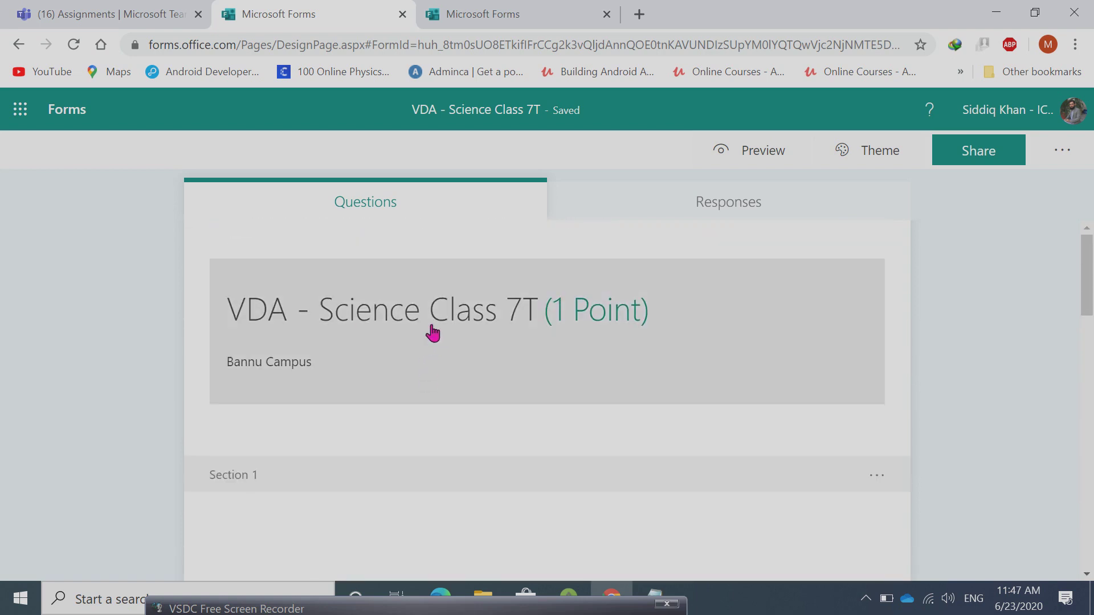
pyautogui.scroll(-7, 439, 249)
pyautogui.scroll(6, 438, 328)
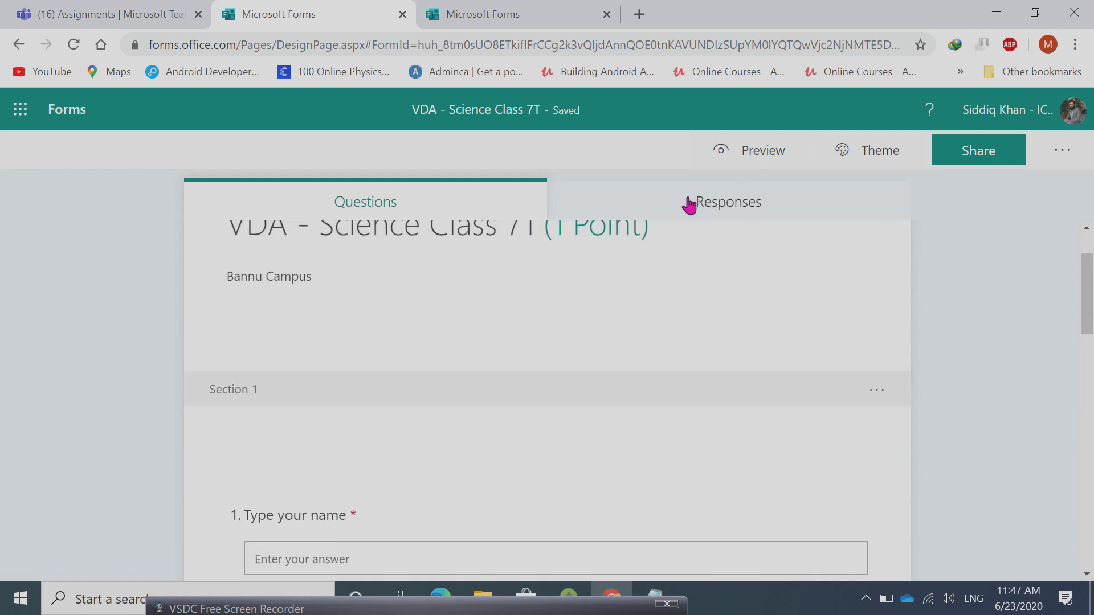
# Preview the quiz as a respondent, trying to continue with the required student detail questions unanswered, and return to editing
pyautogui.click(743, 162)
pyautogui.scroll(-6, 490, 341)
pyautogui.scroll(7, 484, 346)
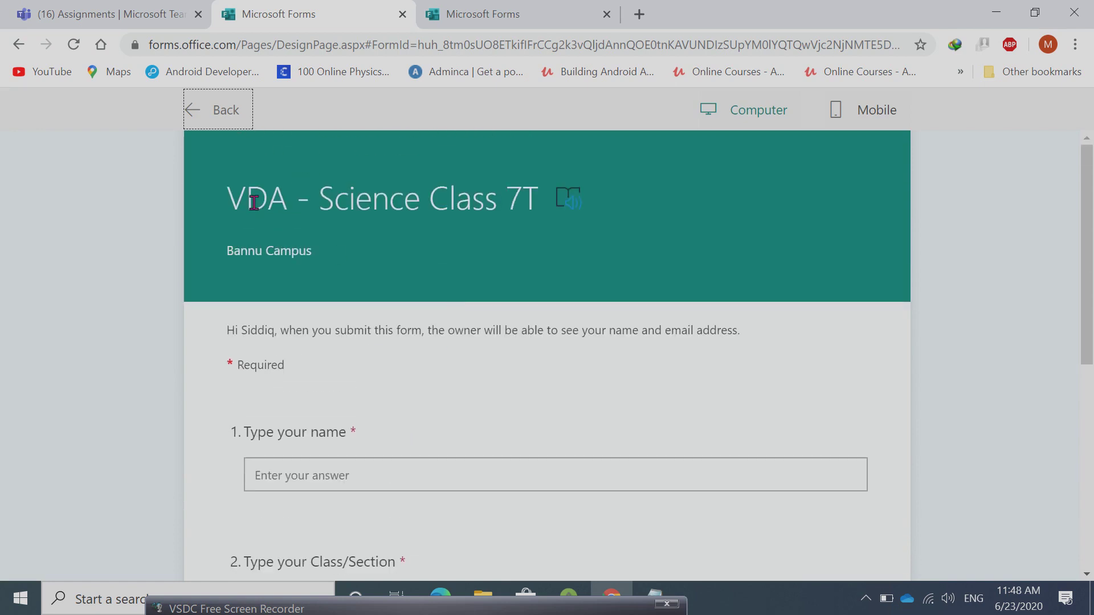
pyautogui.scroll(-5, 313, 435)
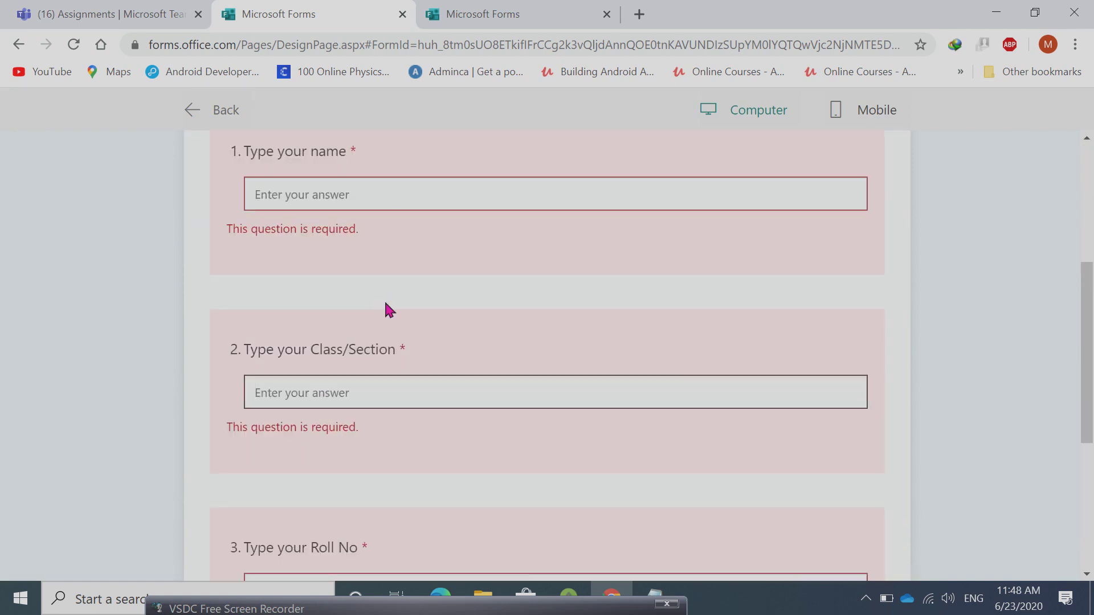
pyautogui.scroll(3, 386, 308)
pyautogui.press('Escape')
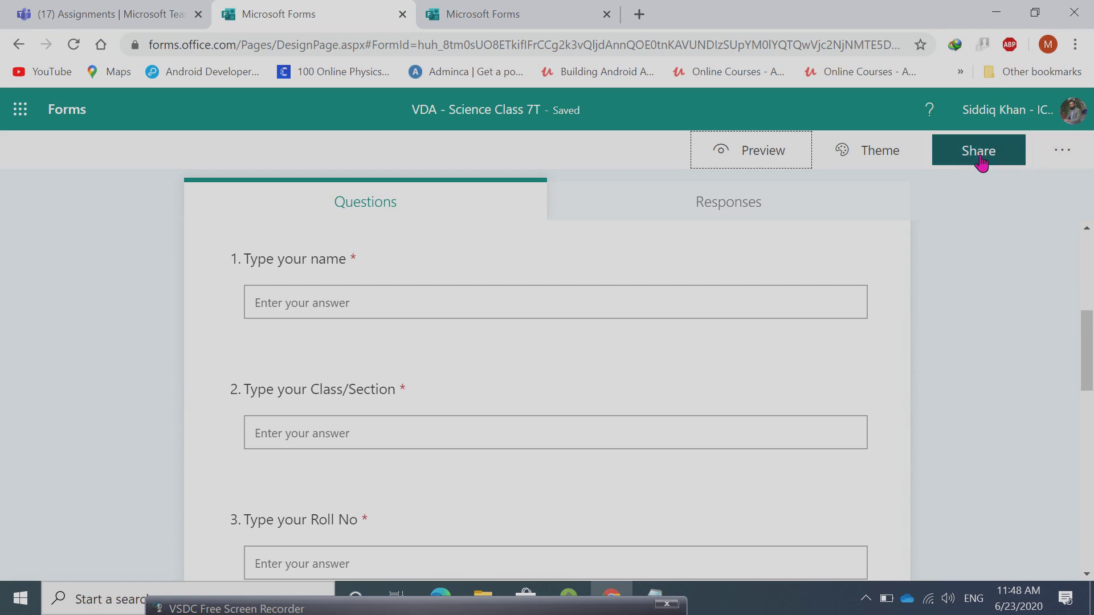
# In the quiz settings, enable a start date for responses and set it to 6/24/2020 at 11:00 AM
pyautogui.click(1061, 156)
pyautogui.click(983, 194)
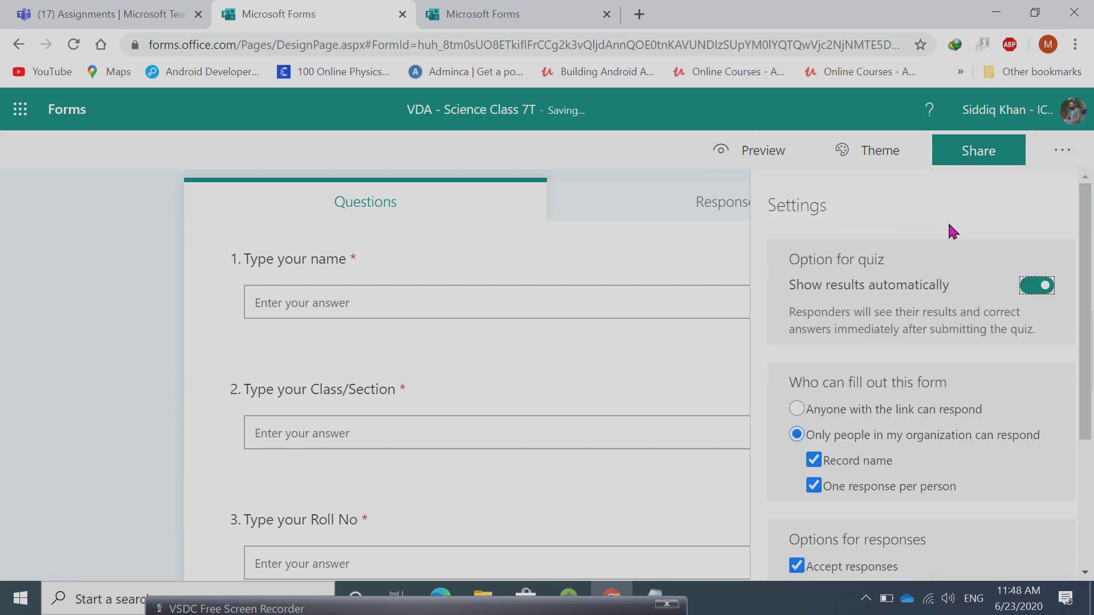
pyautogui.scroll(-1, 912, 342)
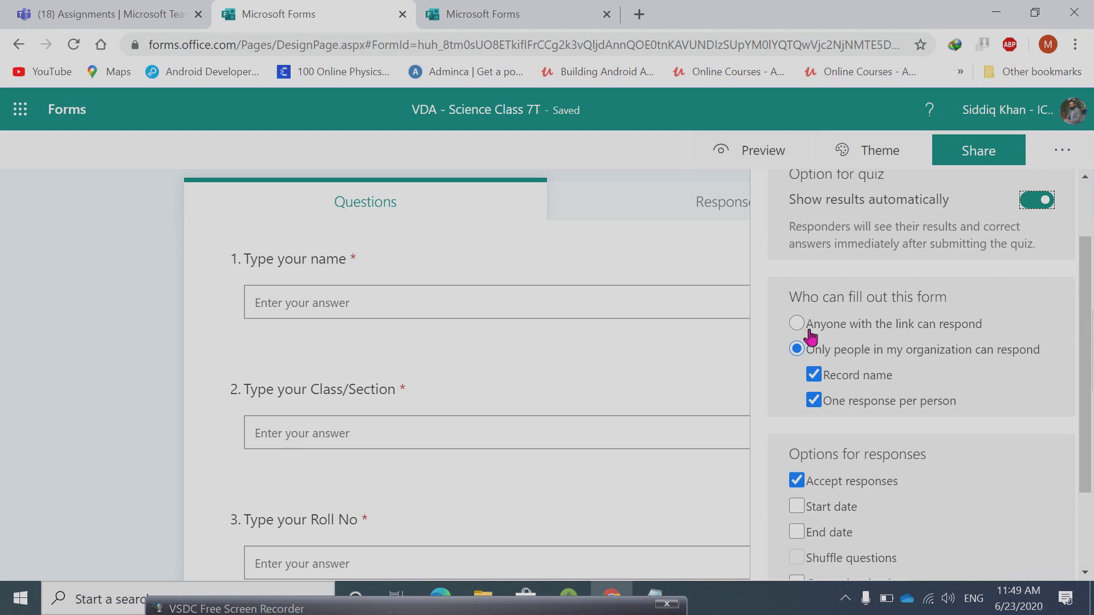
pyautogui.scroll(-1, 855, 345)
pyautogui.click(797, 421)
pyautogui.click(874, 463)
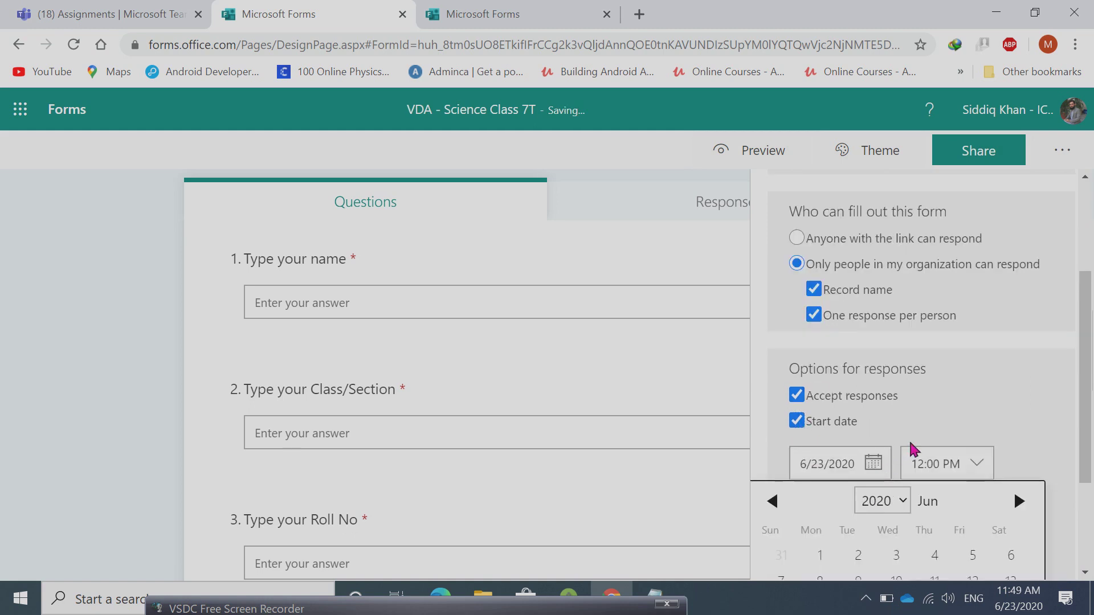
pyautogui.click(897, 473)
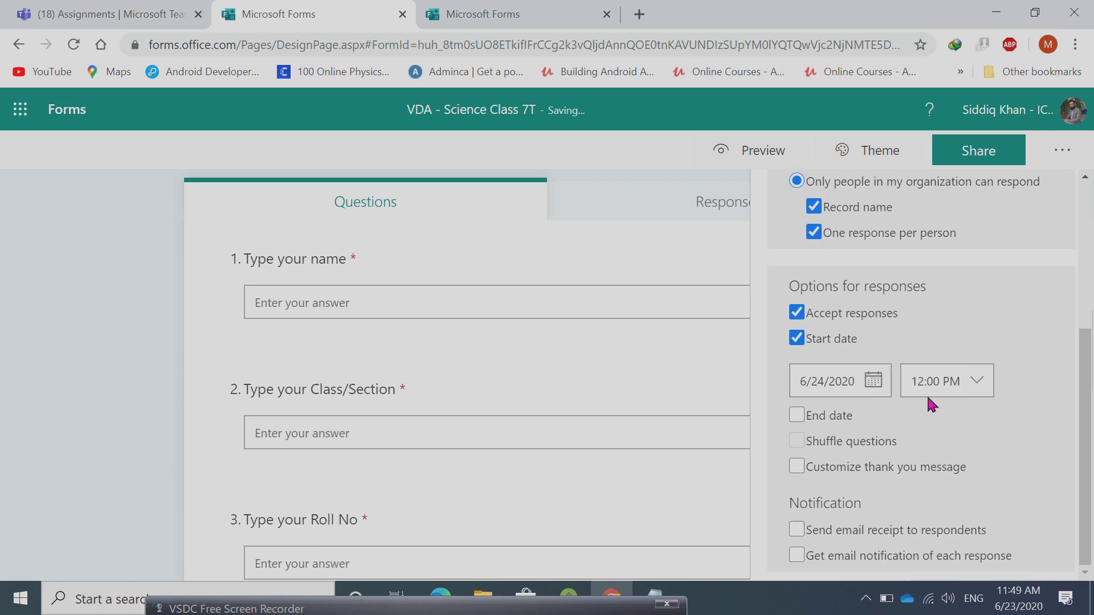
pyautogui.click(972, 383)
pyautogui.scroll(2, 960, 391)
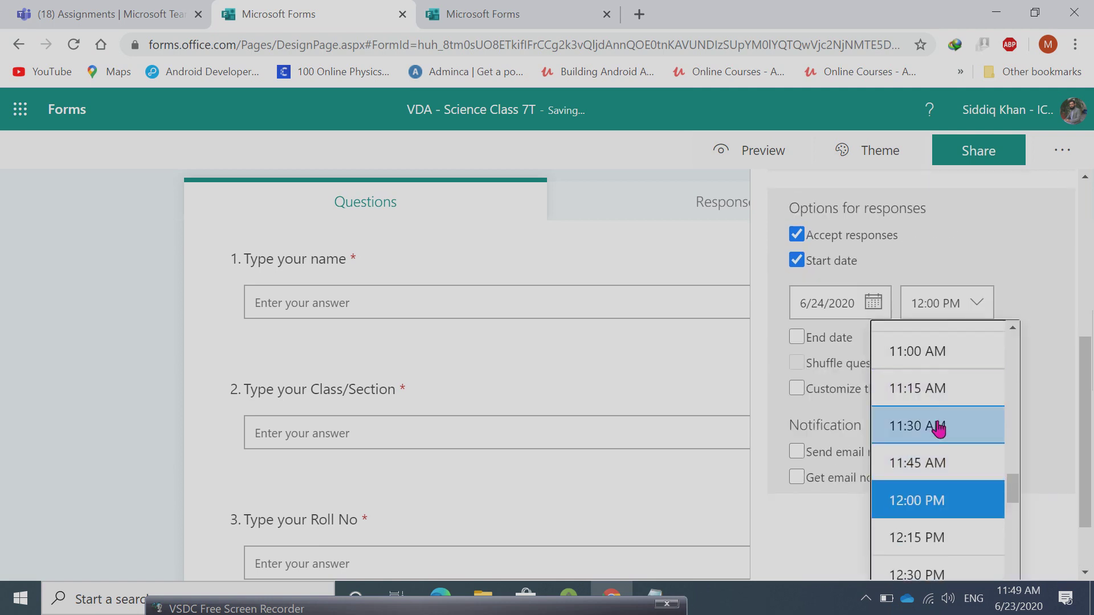
pyautogui.click(914, 359)
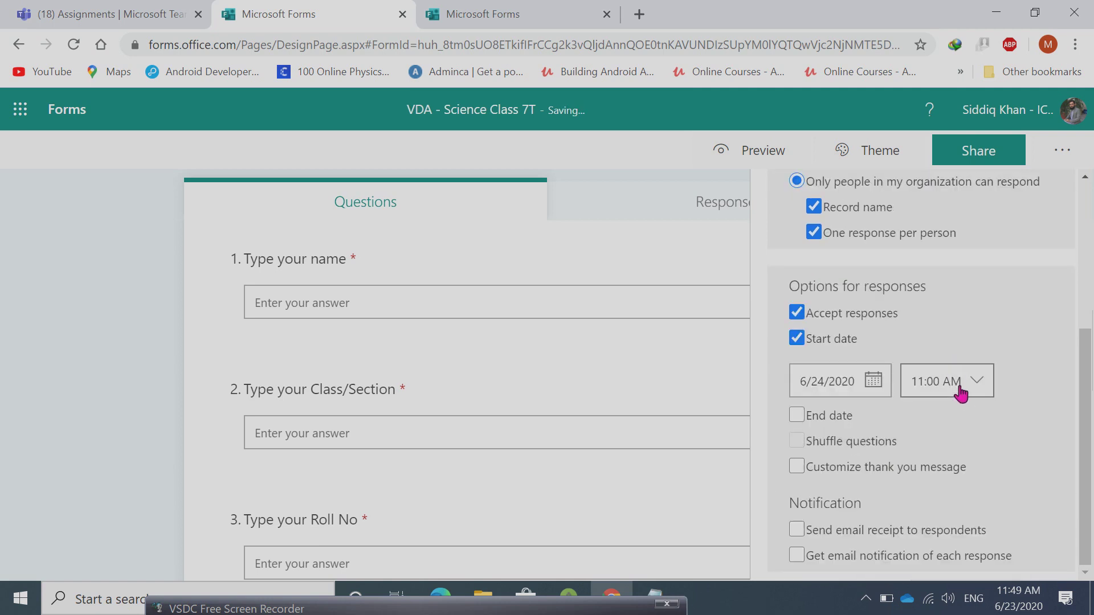
# Enable an end date for responses on 6/24/2020 and set its time to 11:30 AM
pyautogui.click(797, 416)
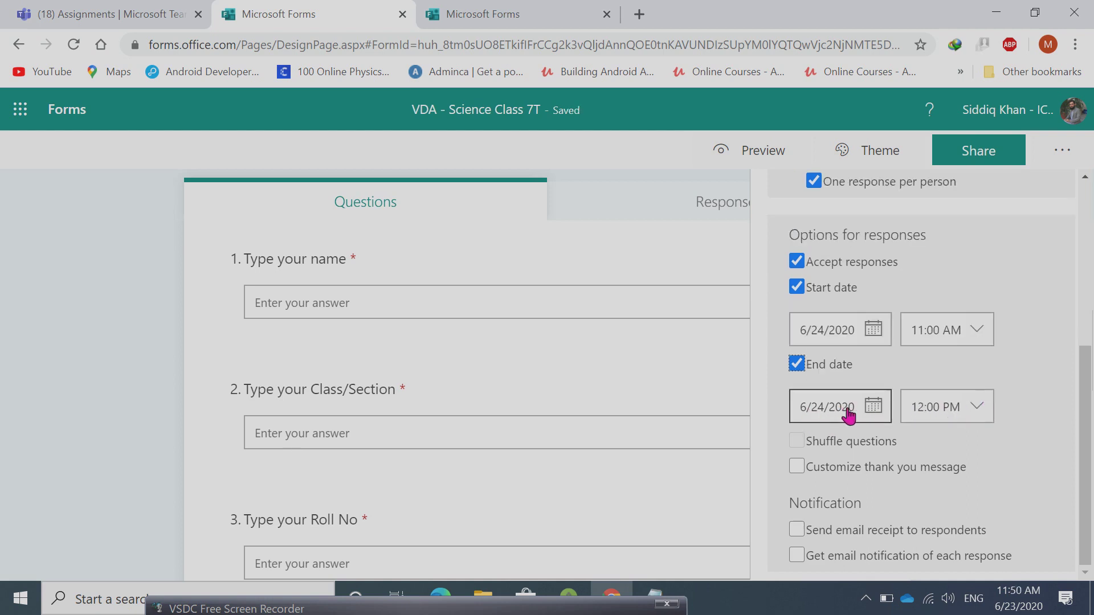
pyautogui.click(969, 408)
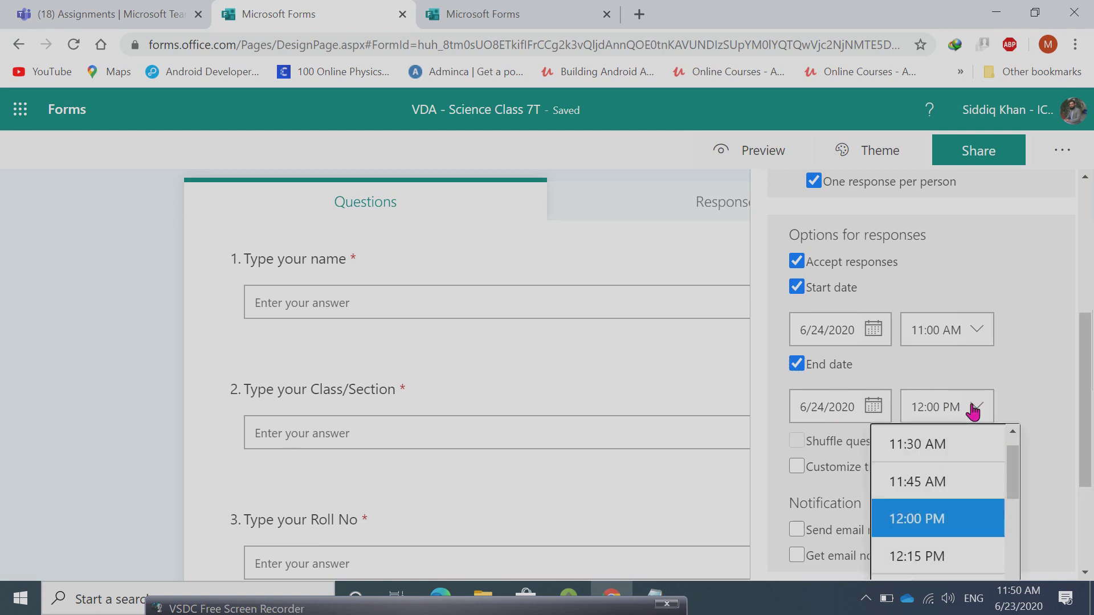
pyautogui.click(938, 445)
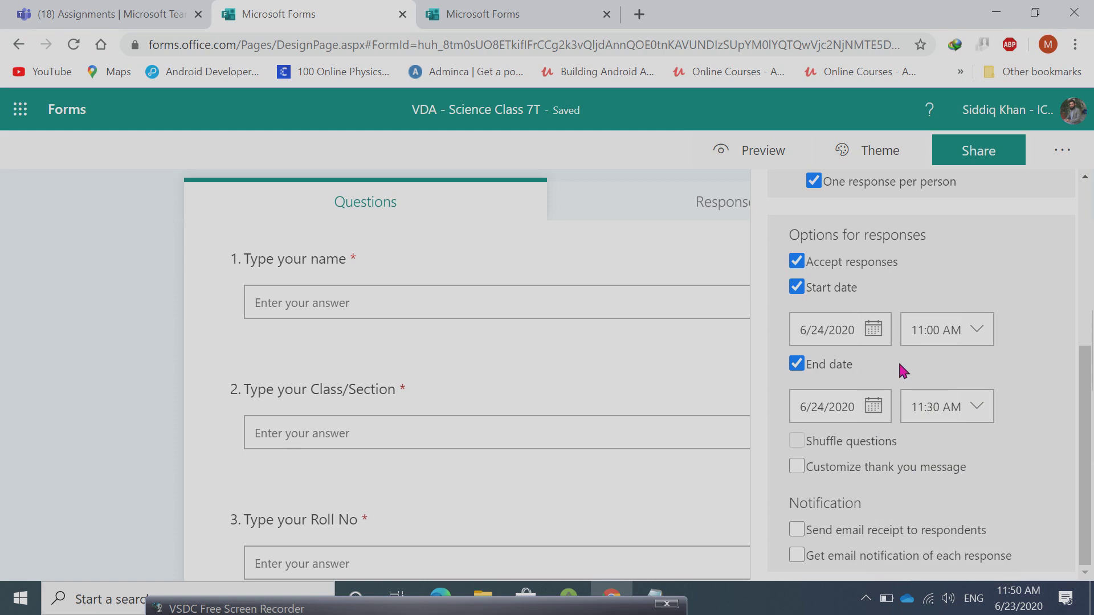
# Enable sending email receipts to respondents, and review the rest of the quiz settings
pyautogui.click(796, 530)
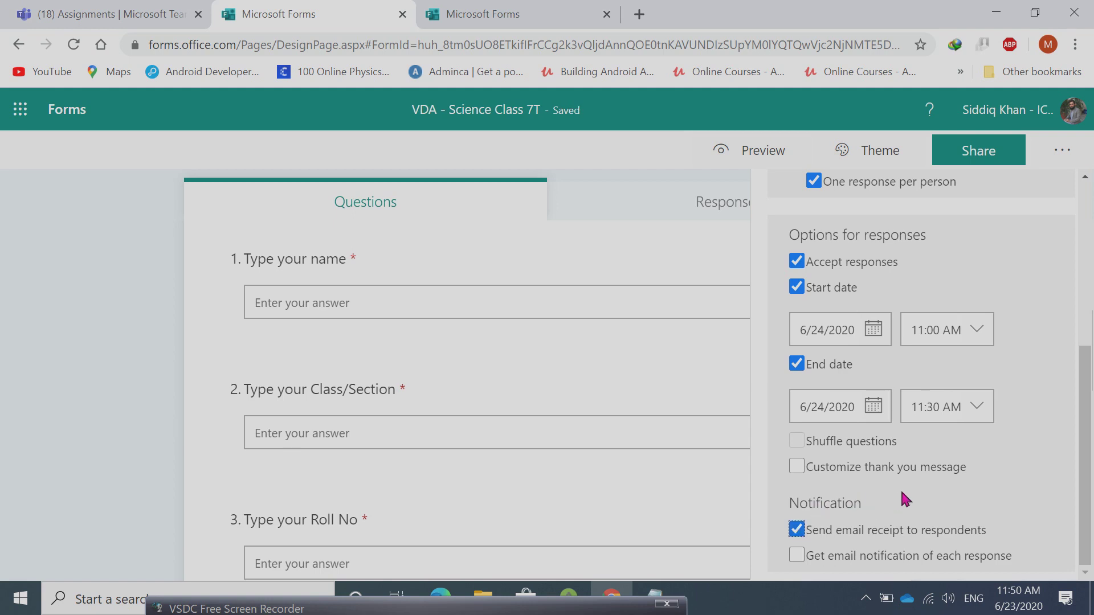
pyautogui.scroll(5, 896, 497)
pyautogui.scroll(1, 929, 319)
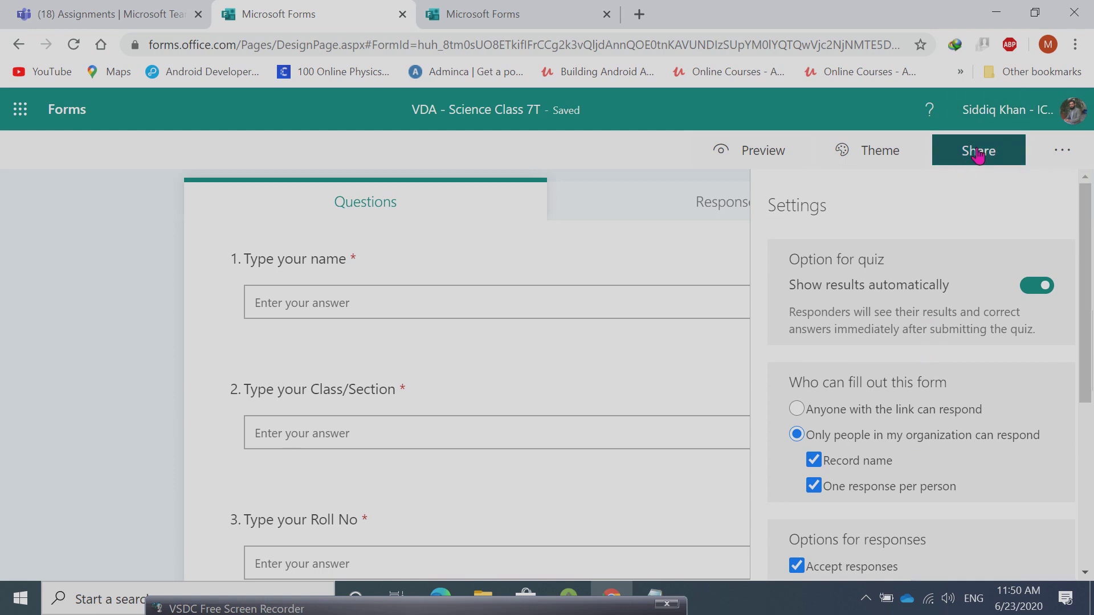
pyautogui.scroll(-5, 924, 380)
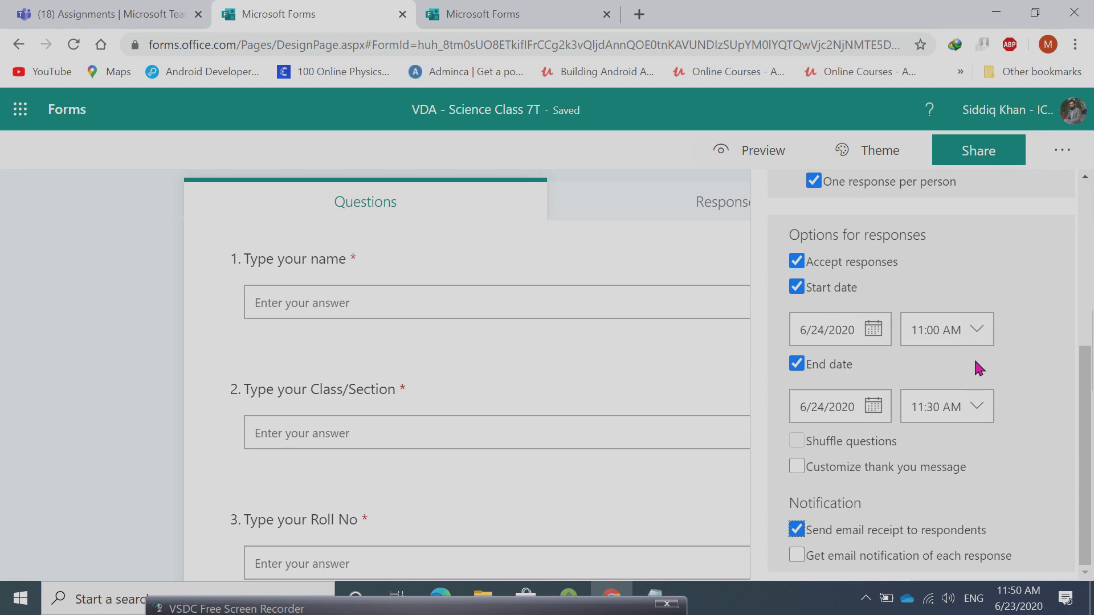
pyautogui.scroll(5, 976, 292)
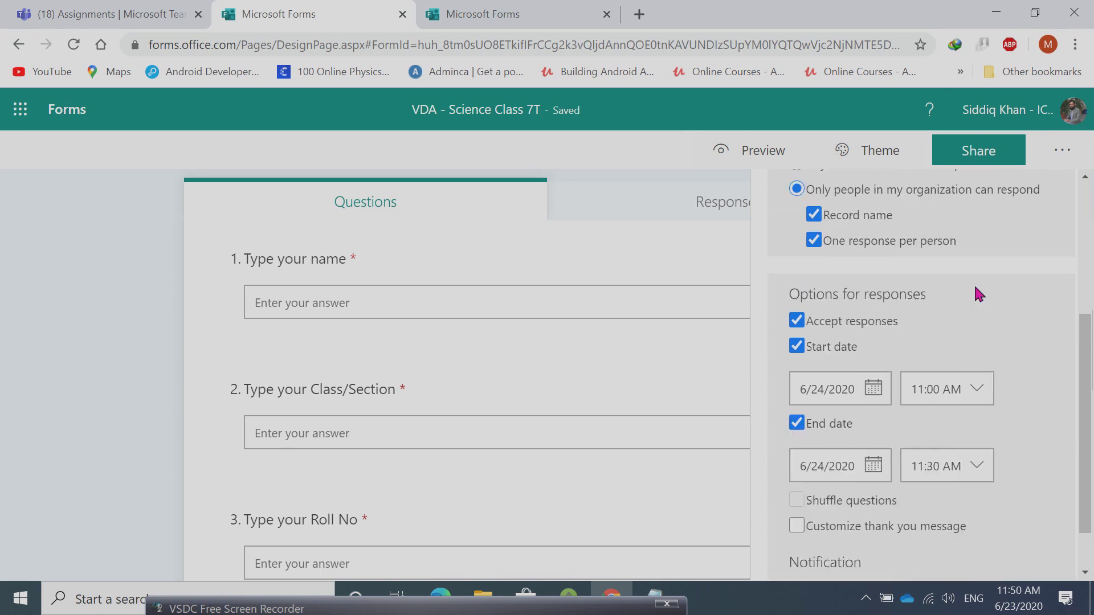
# Open the sharing options and copy the quiz response link for people in the organization
pyautogui.click(979, 157)
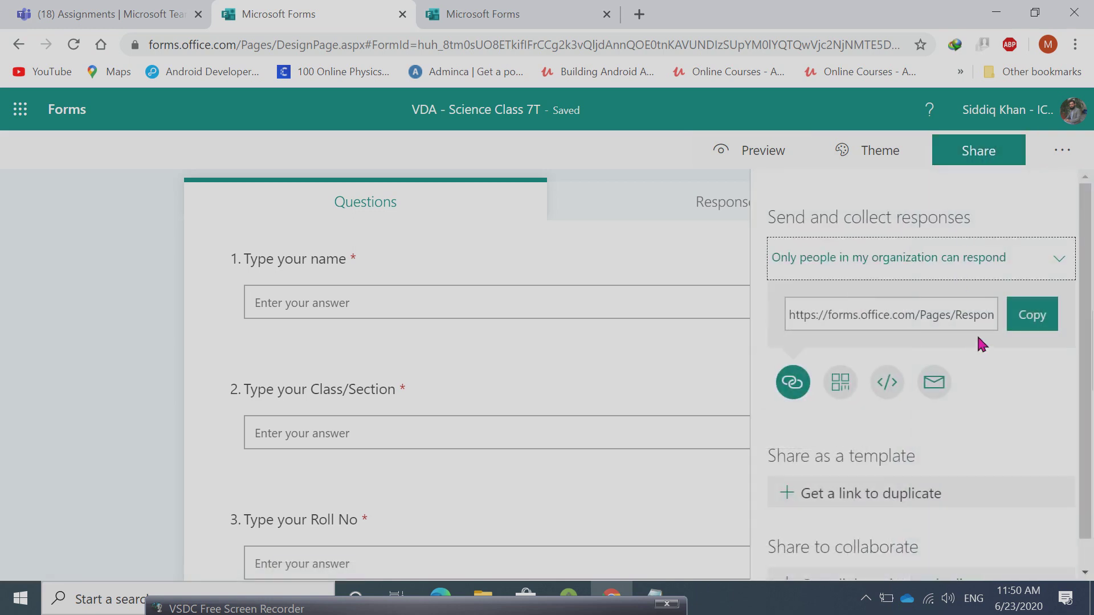
pyautogui.click(932, 317)
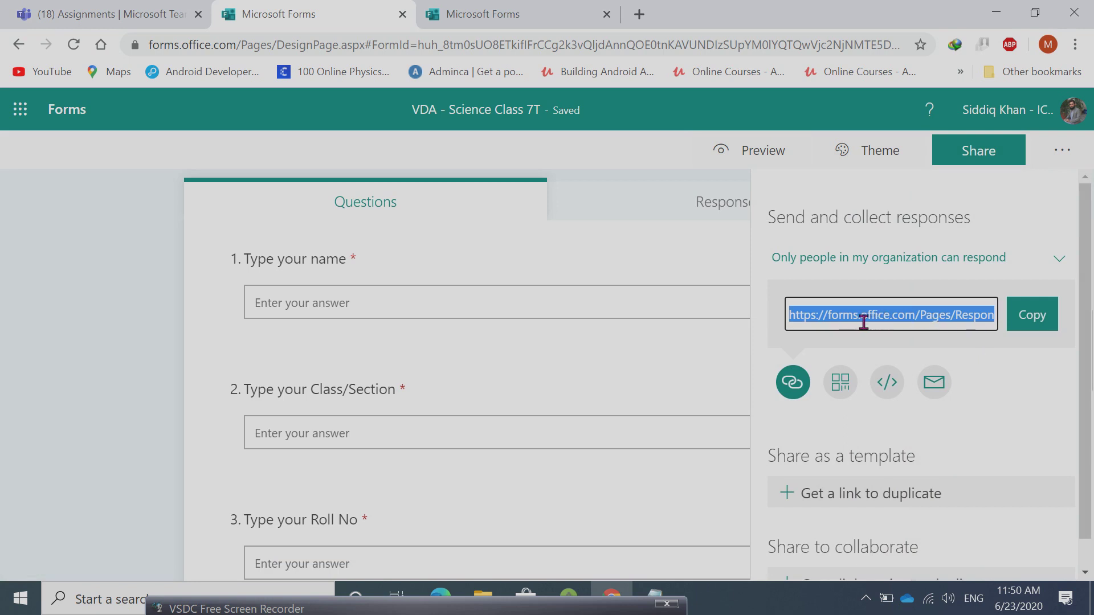
pyautogui.click(1019, 325)
pyautogui.scroll(-1, 820, 327)
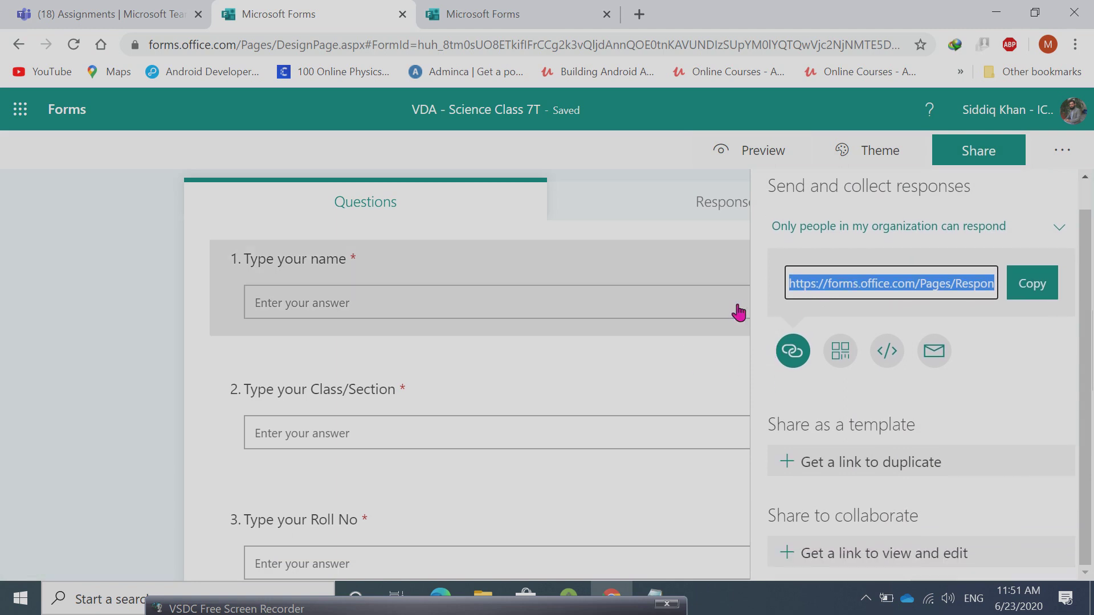
# Apply the green science lab theme with flasks on shelves, and look over the themed quiz's first page in the preview
pyautogui.click(858, 165)
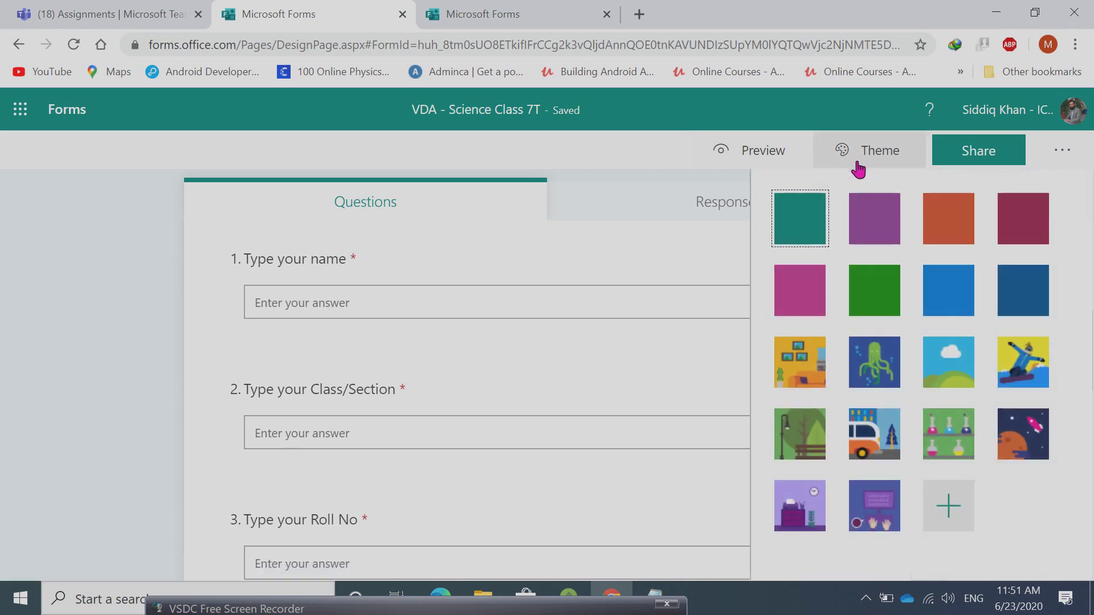
pyautogui.click(951, 445)
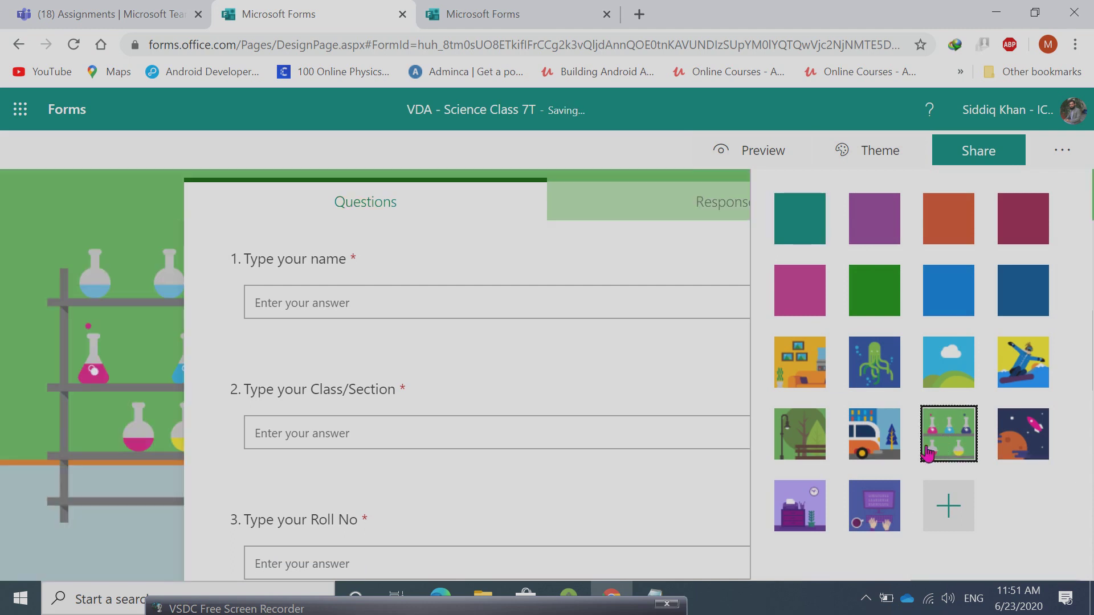
pyautogui.click(765, 160)
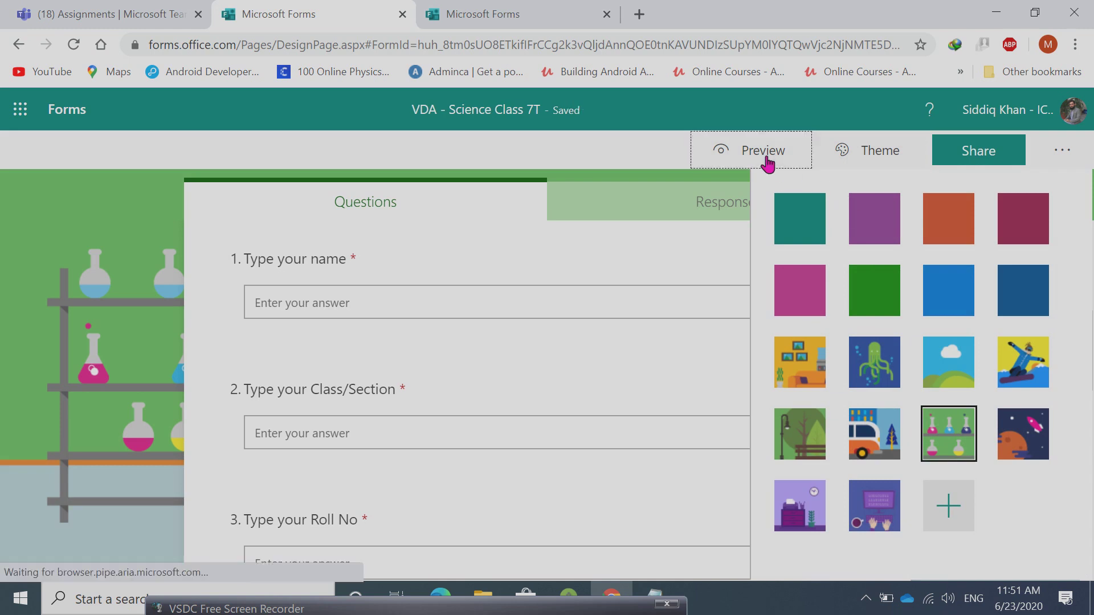
pyautogui.scroll(-7, 688, 295)
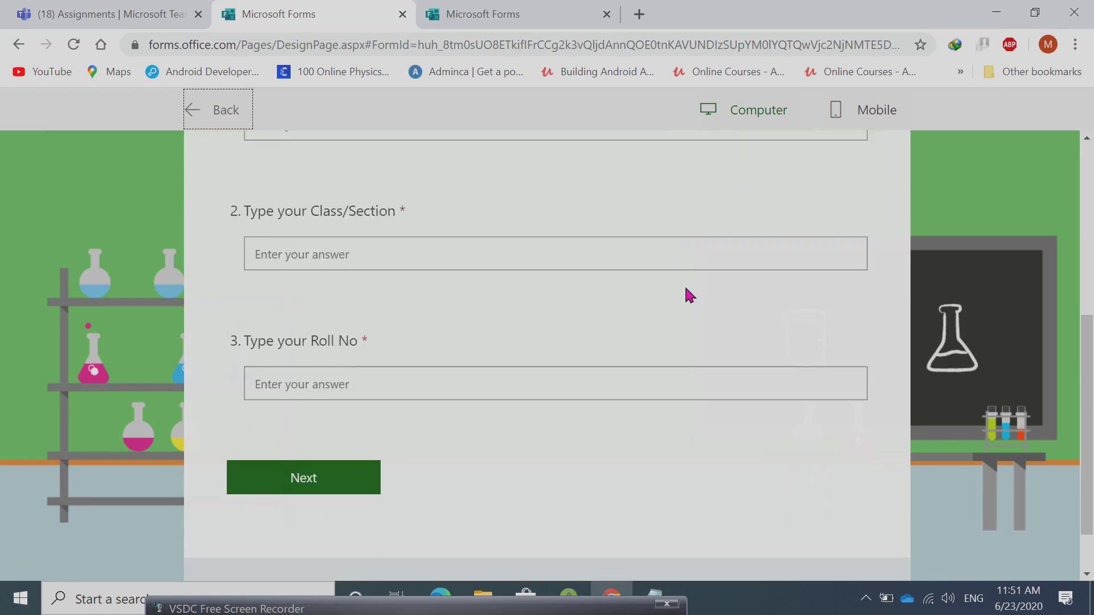
pyautogui.scroll(7, 688, 294)
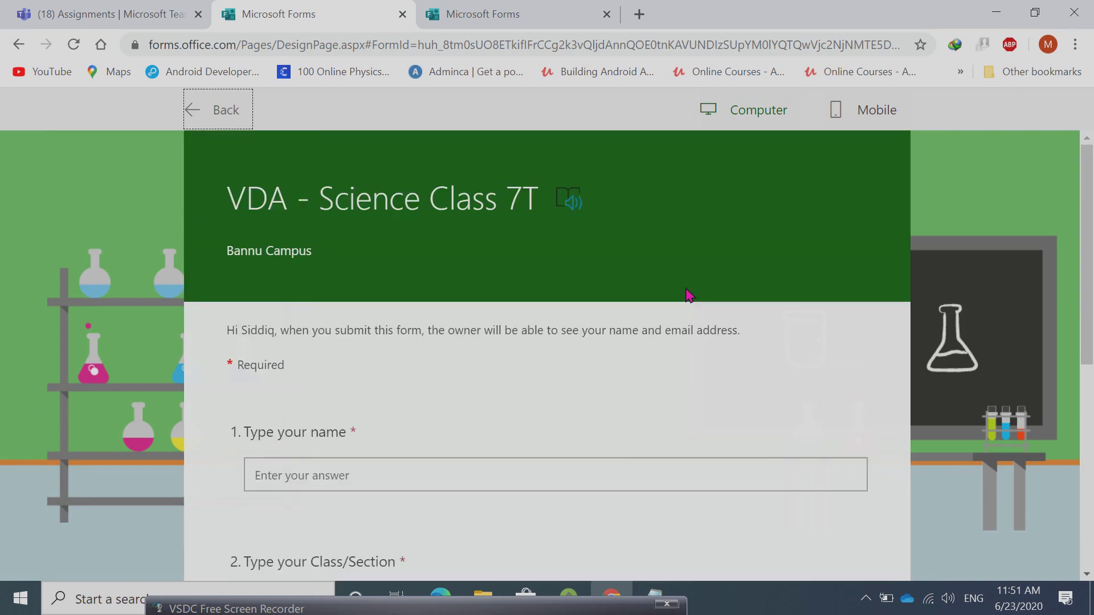
pyautogui.scroll(-5, 688, 294)
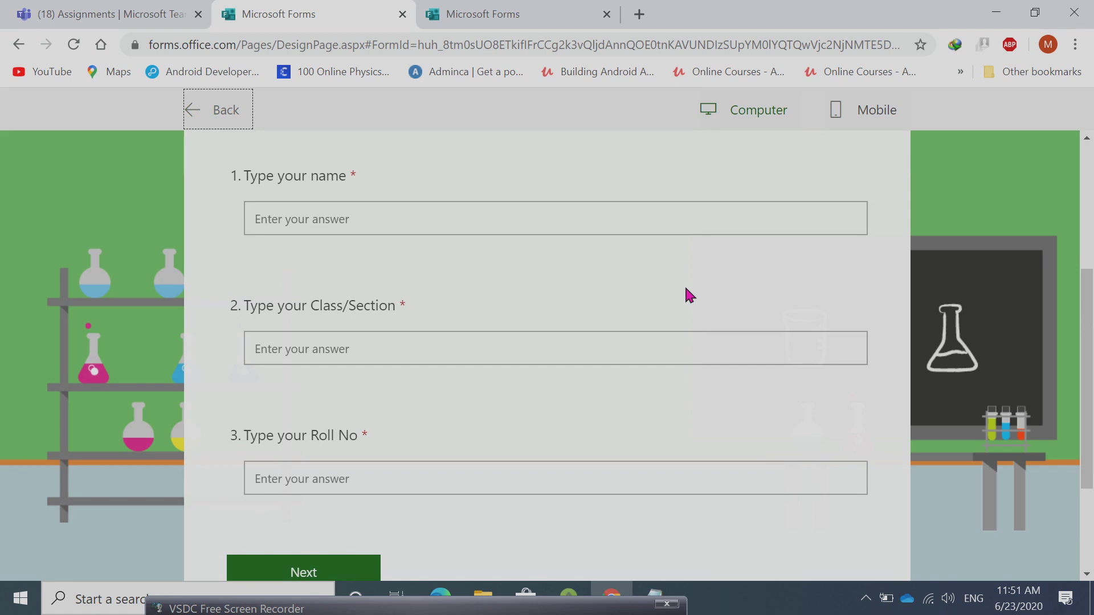
pyautogui.scroll(2, 689, 294)
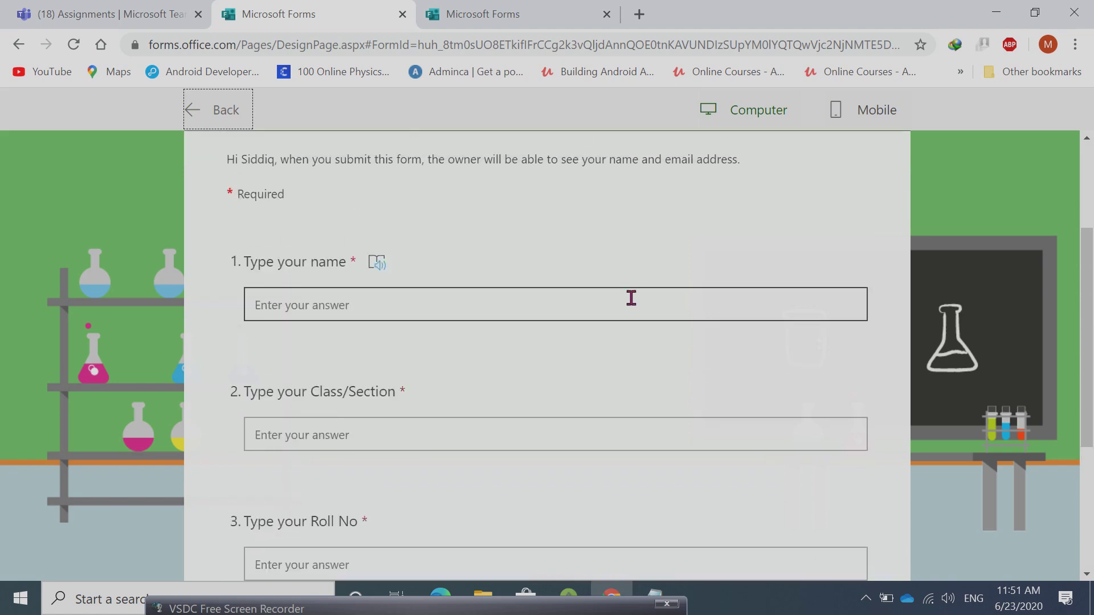
# Try to continue past the student details page with its required questions unanswered, and check how each question is marked
pyautogui.scroll(-4, 629, 307)
pyautogui.click(374, 412)
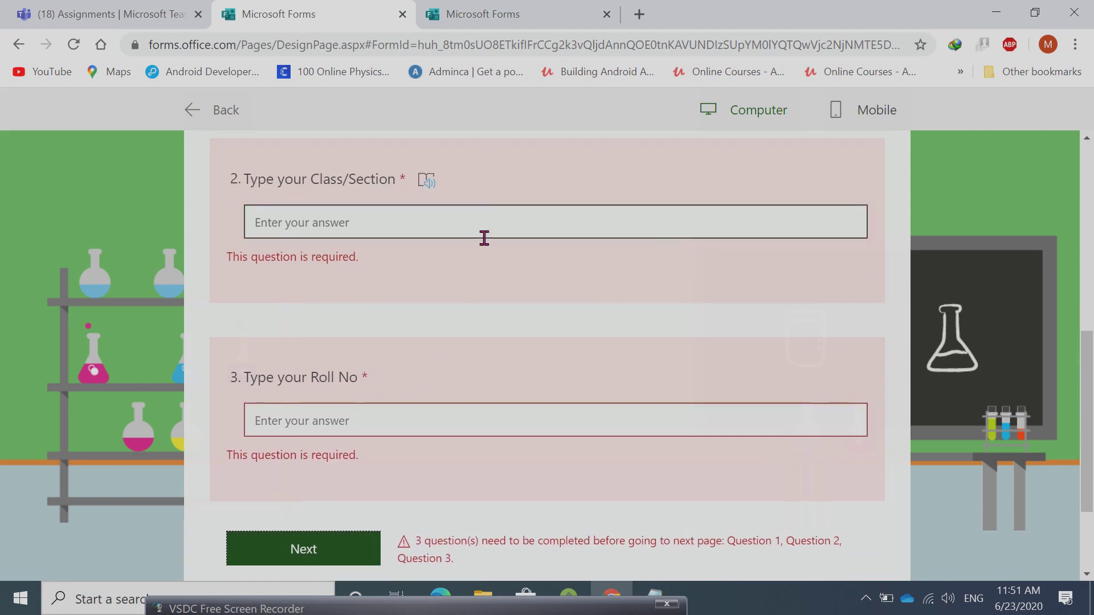
pyautogui.scroll(6, 484, 238)
pyautogui.scroll(-5, 486, 260)
pyautogui.scroll(3, 488, 263)
# Fill in the student's name, class/section 7T and the roll number in the preview, and continue to the multiple choice page
pyautogui.click(450, 275)
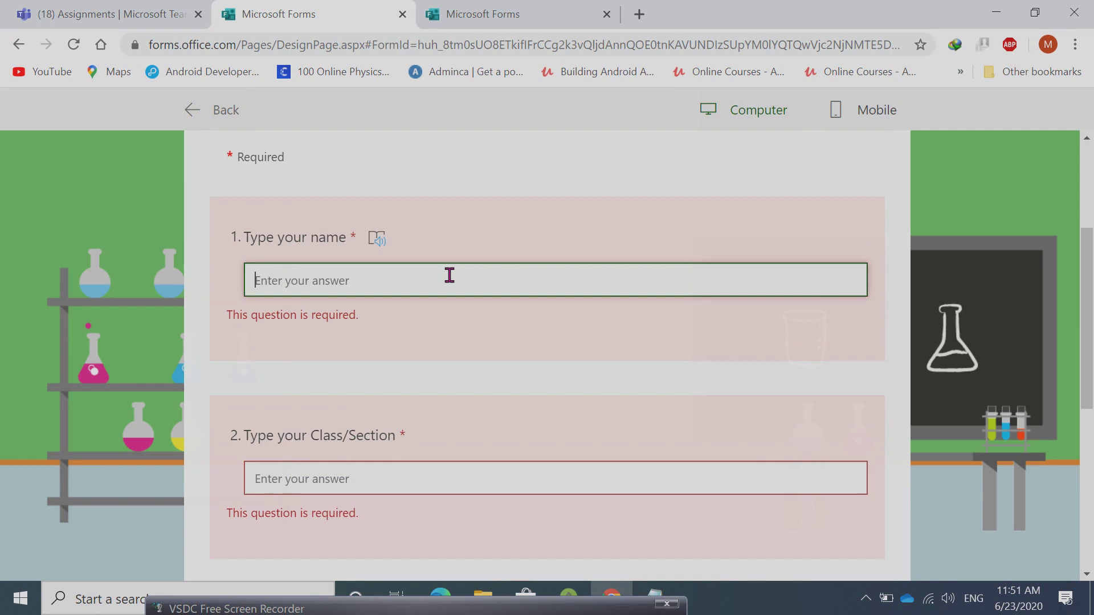
pyautogui.write('Siddiq')
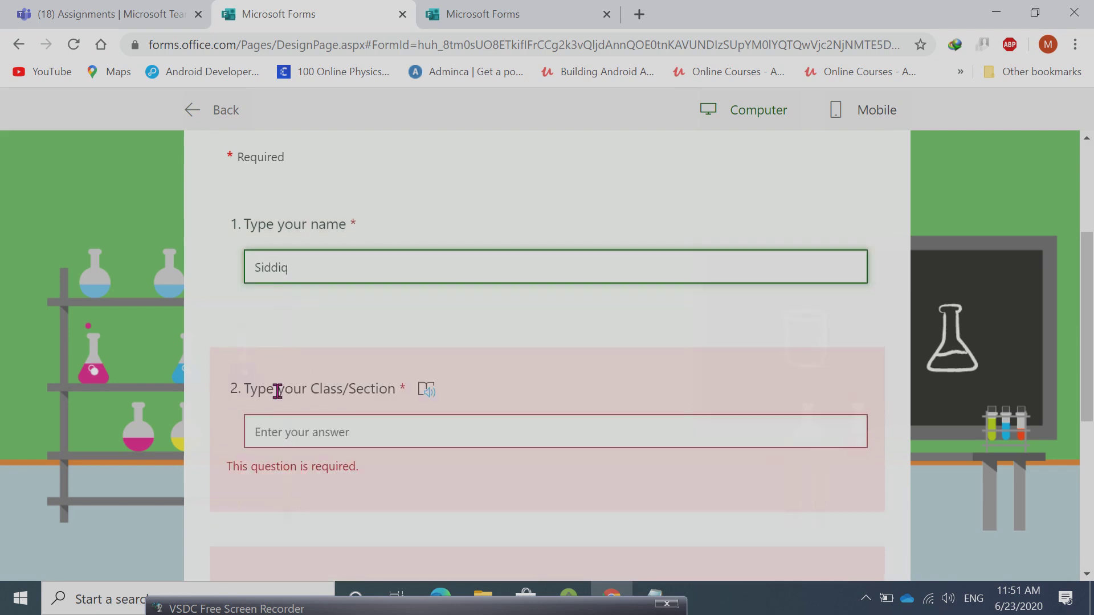
pyautogui.click(293, 439)
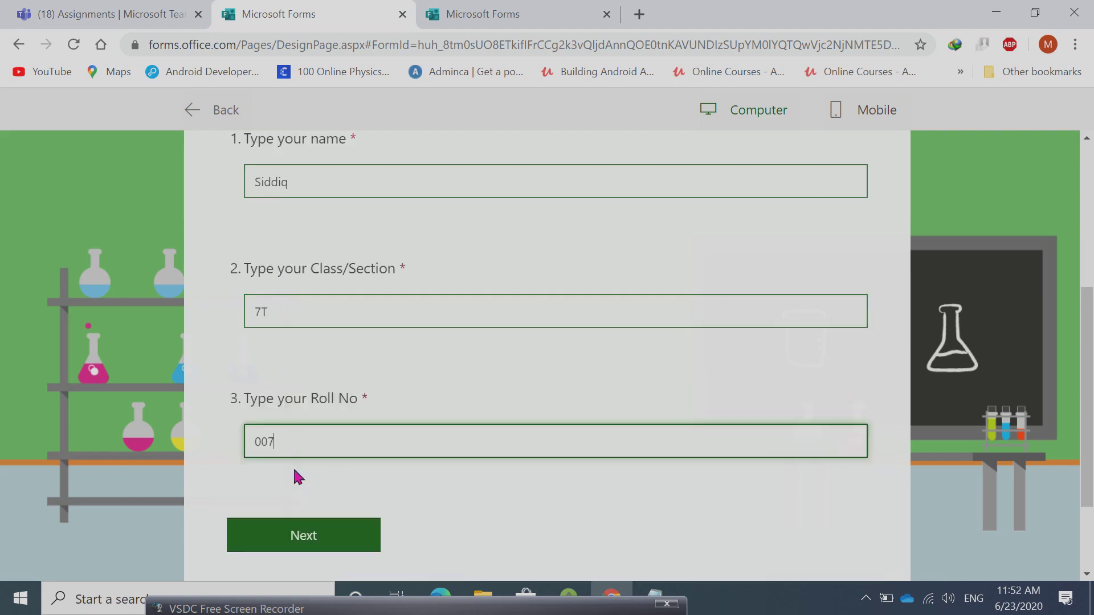
pyautogui.click(303, 535)
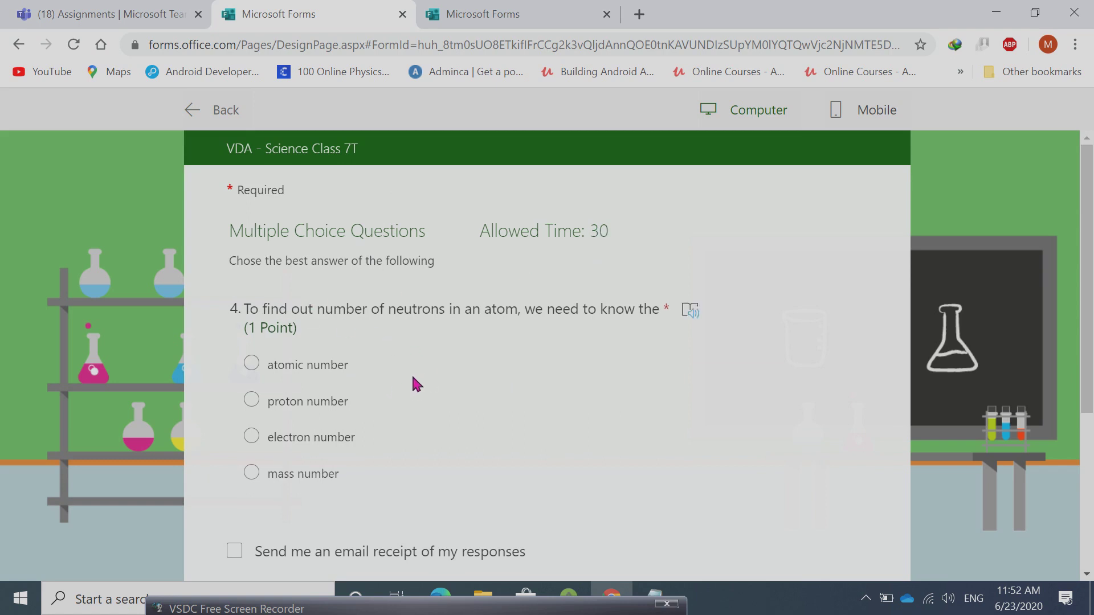
# Answer the neutrons question with "mass number", try to submit the test response, and look over the question page again
pyautogui.scroll(-1, 403, 381)
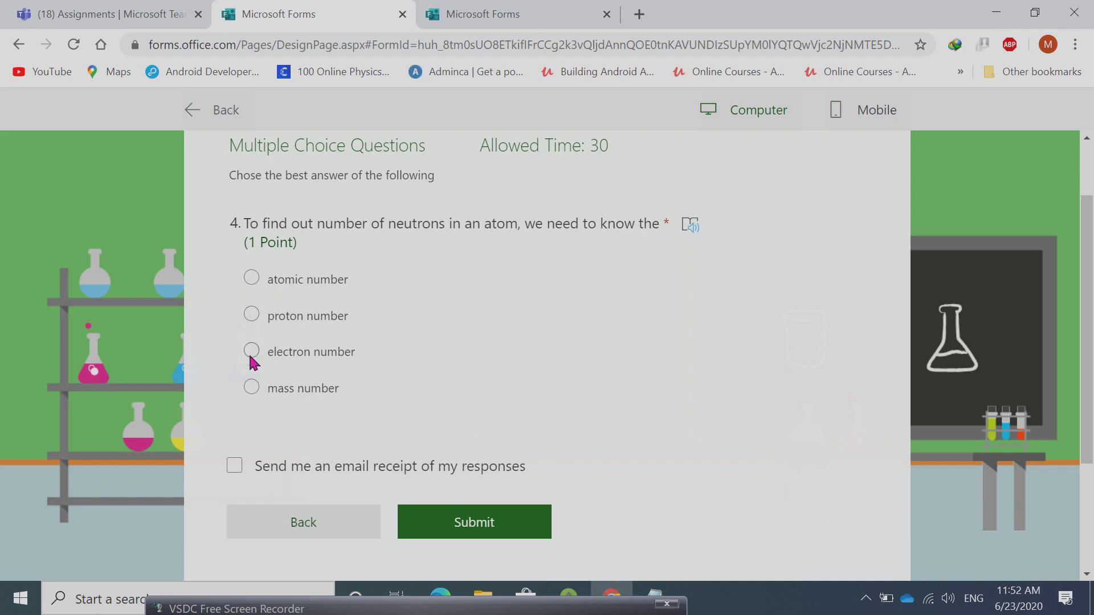
pyautogui.click(251, 386)
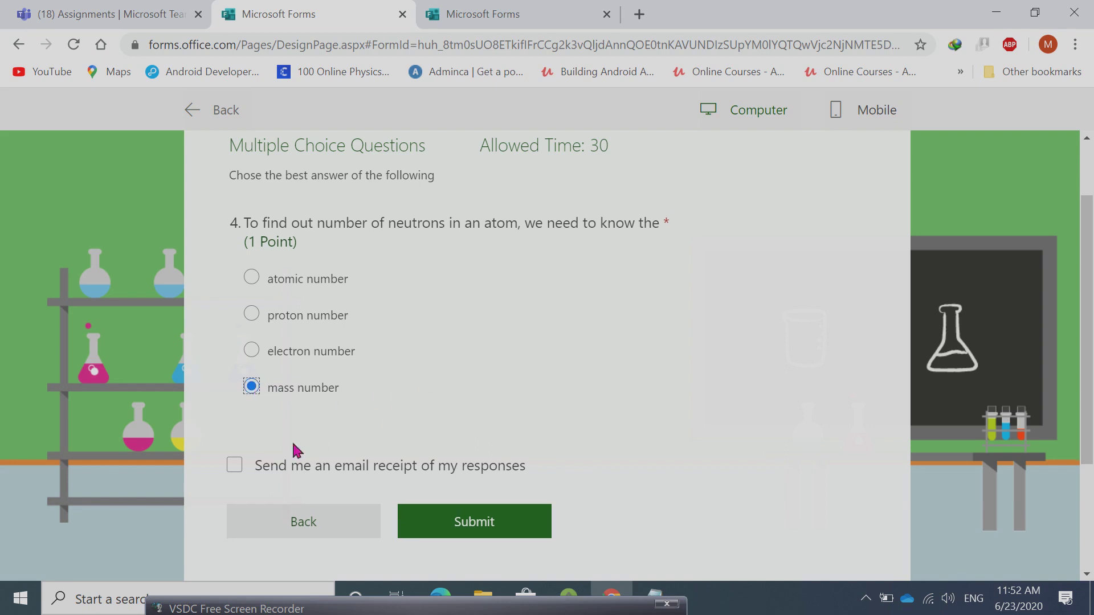
pyautogui.click(470, 525)
pyautogui.click(451, 526)
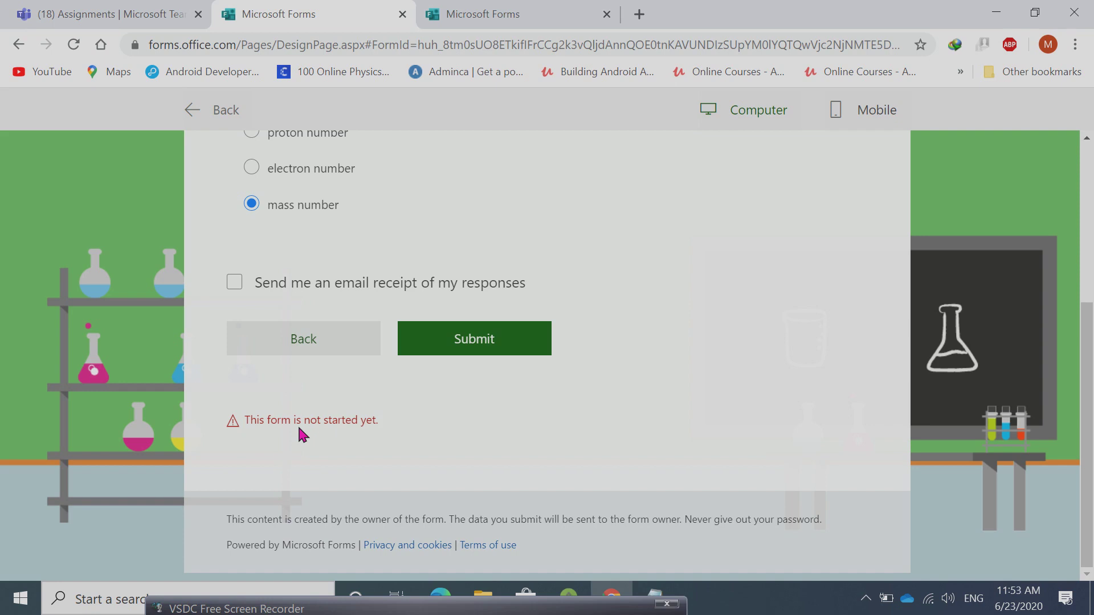
pyautogui.scroll(5, 380, 441)
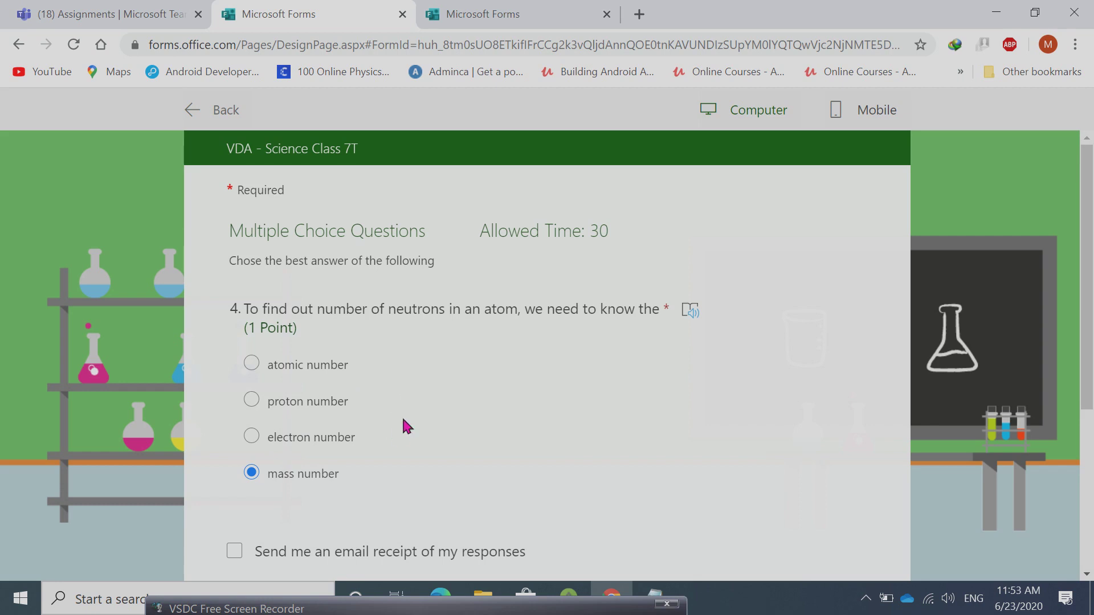
pyautogui.scroll(-2, 400, 412)
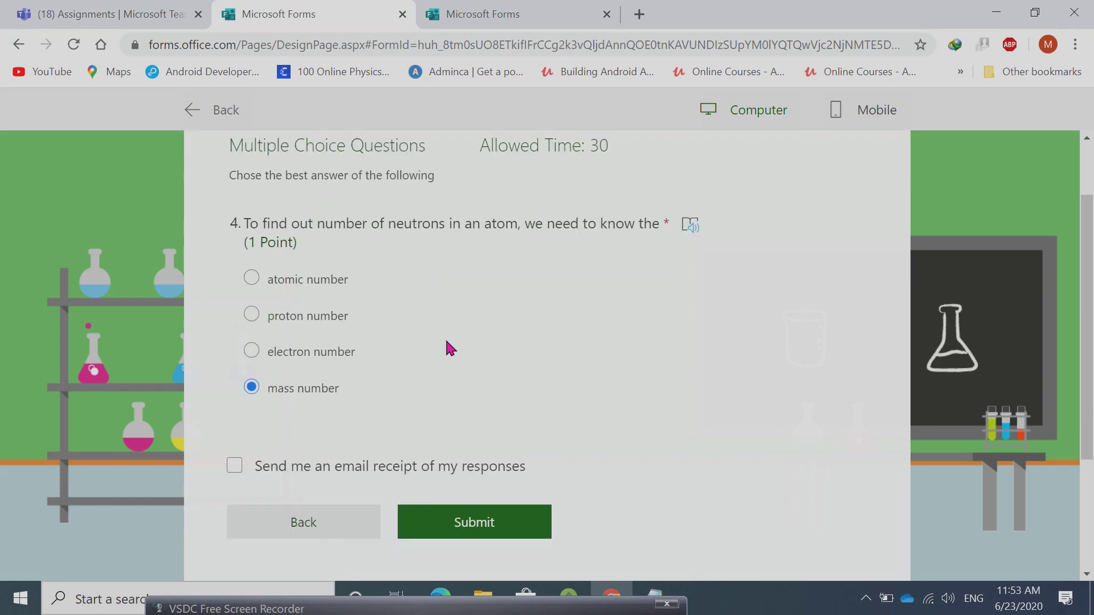
pyautogui.scroll(2, 447, 347)
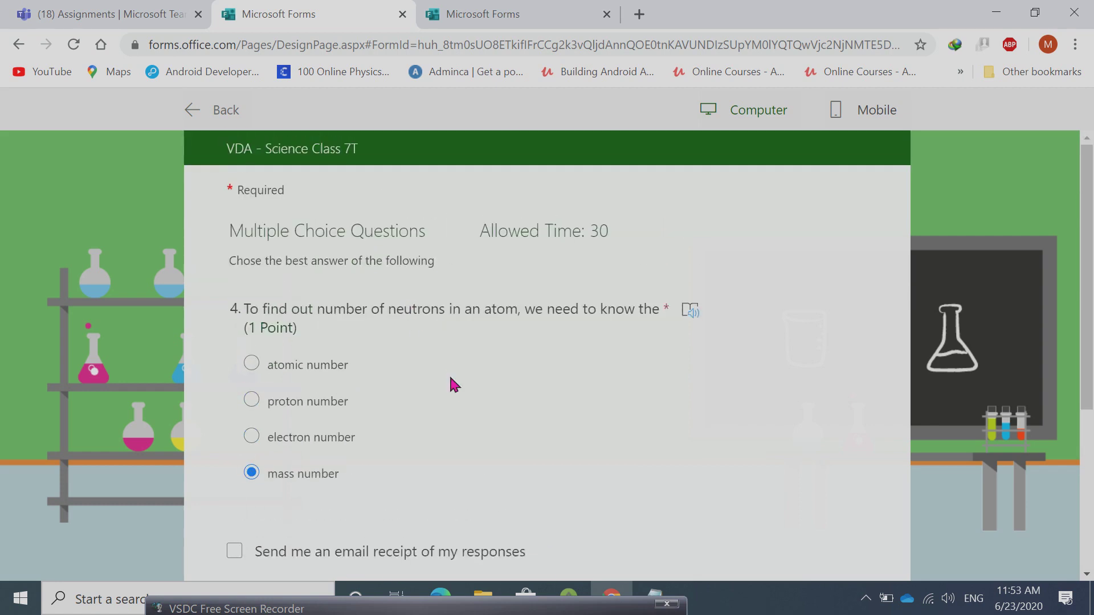